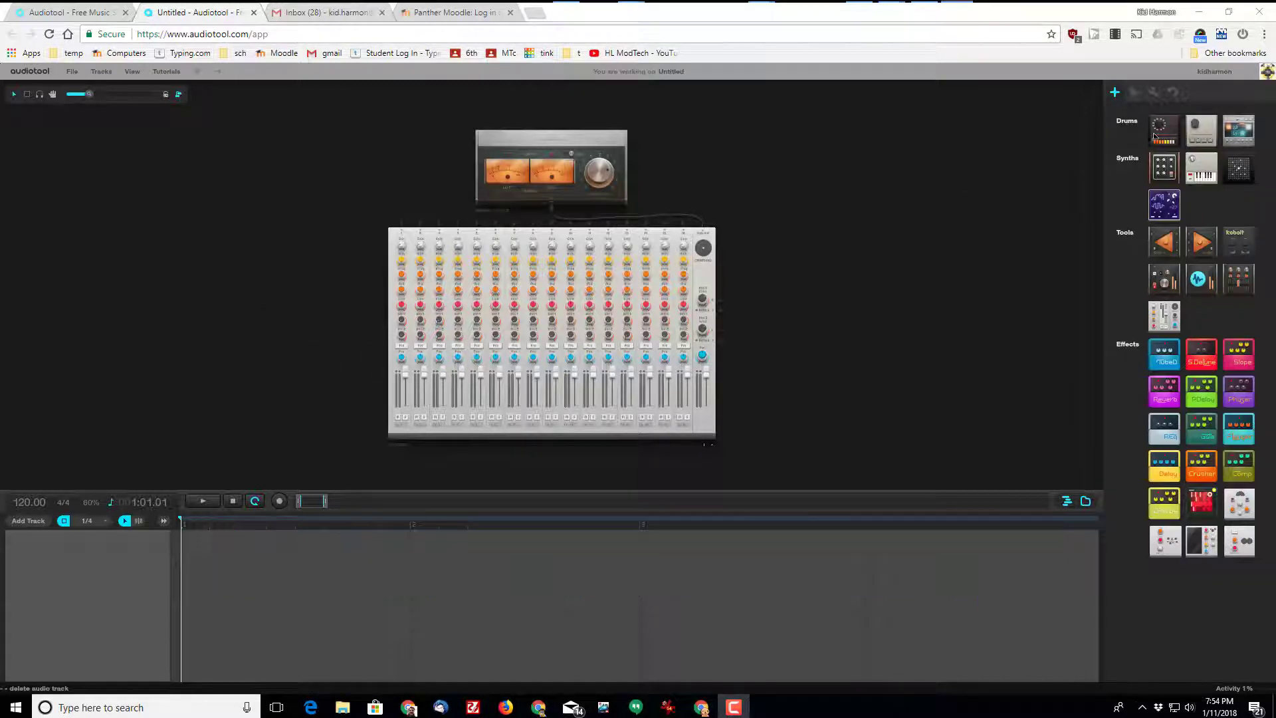
Place the Rhythm Composer drum machine left of the mixer and zoom in on it.
drag(1164, 130, 321, 307)
scroll(336, 311, up, 3)
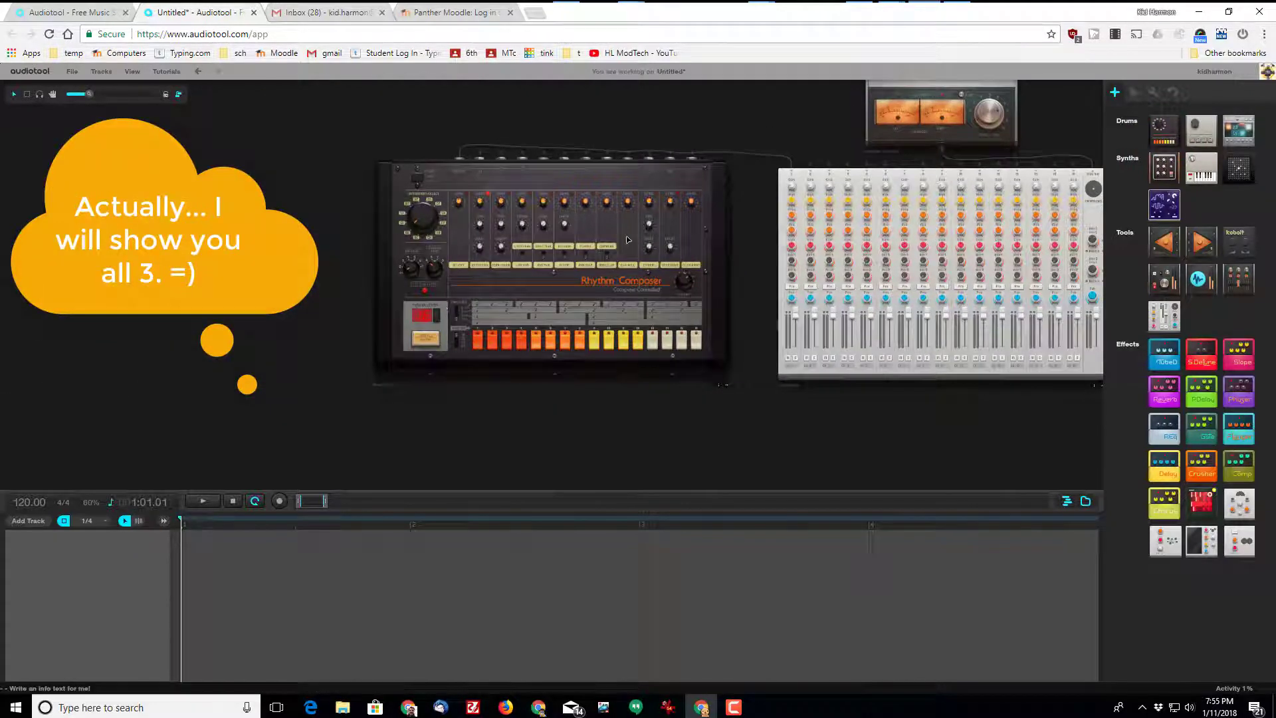
click(178, 95)
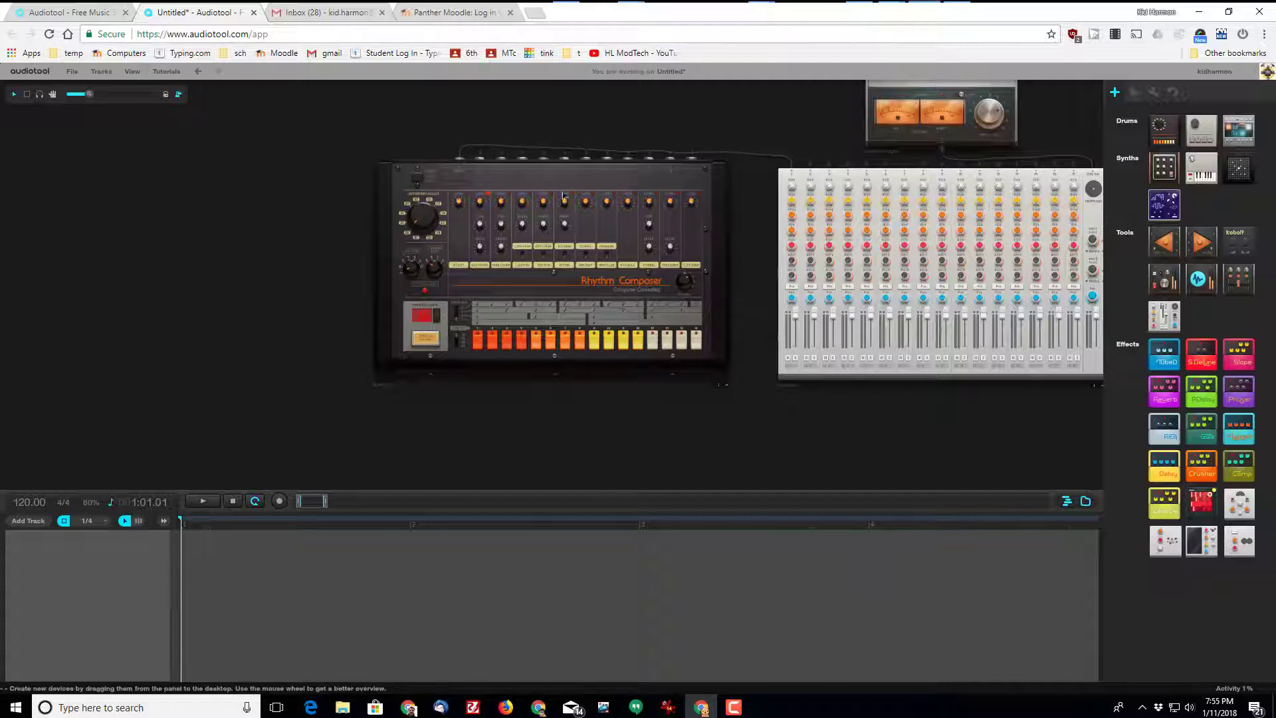
scroll(489, 343, up, 3)
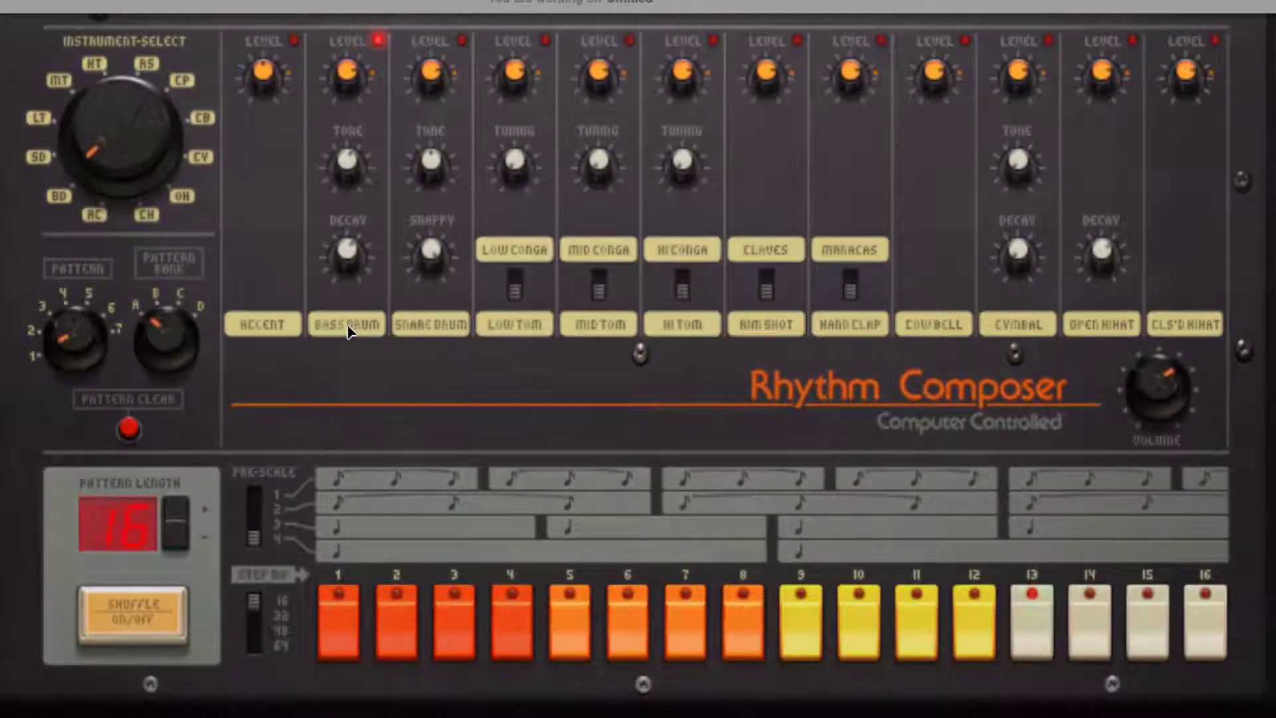
Try the voice selectors: toggle low tom toward low conga and turn the instrument knob toward HT/RS.
click(521, 286)
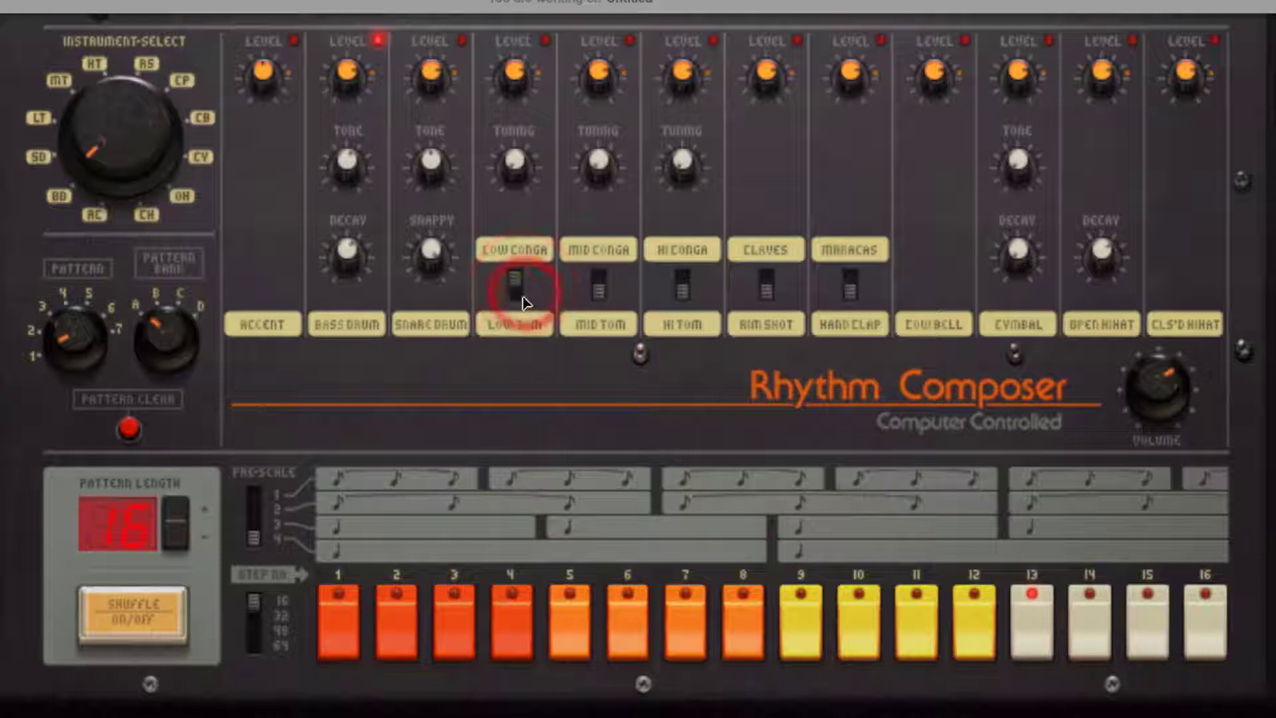
click(377, 41)
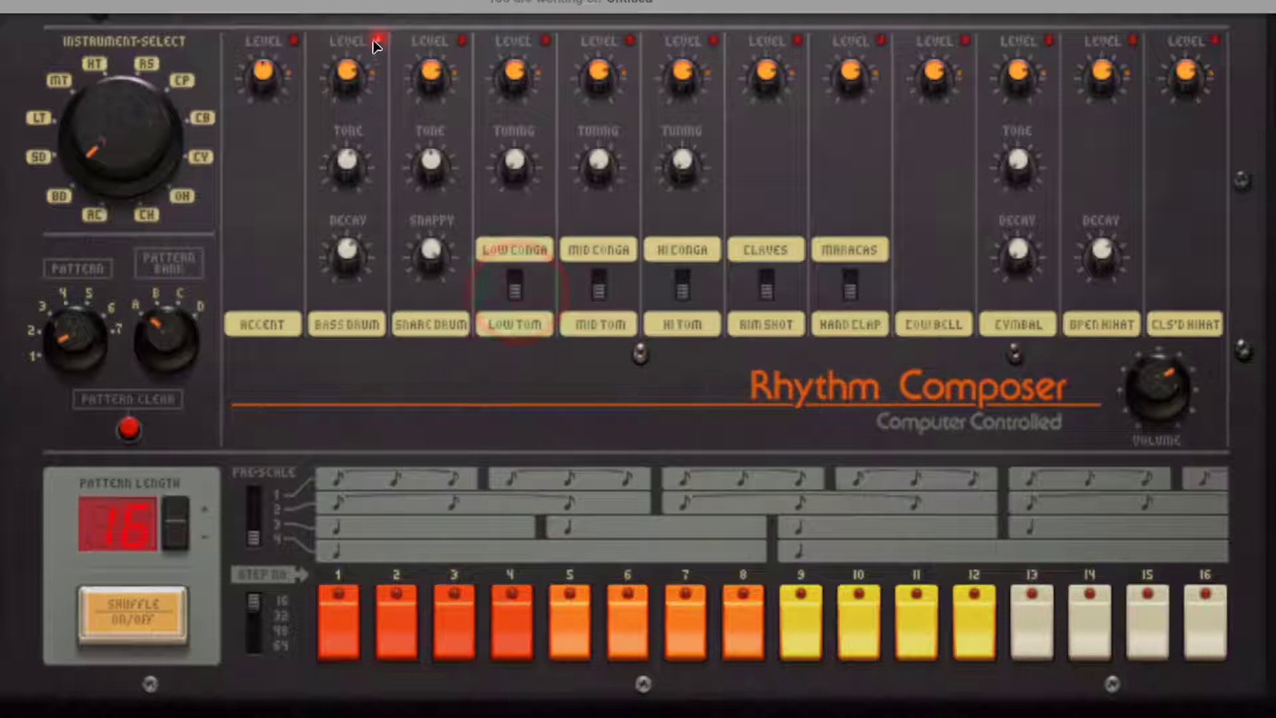
click(458, 46)
click(545, 42)
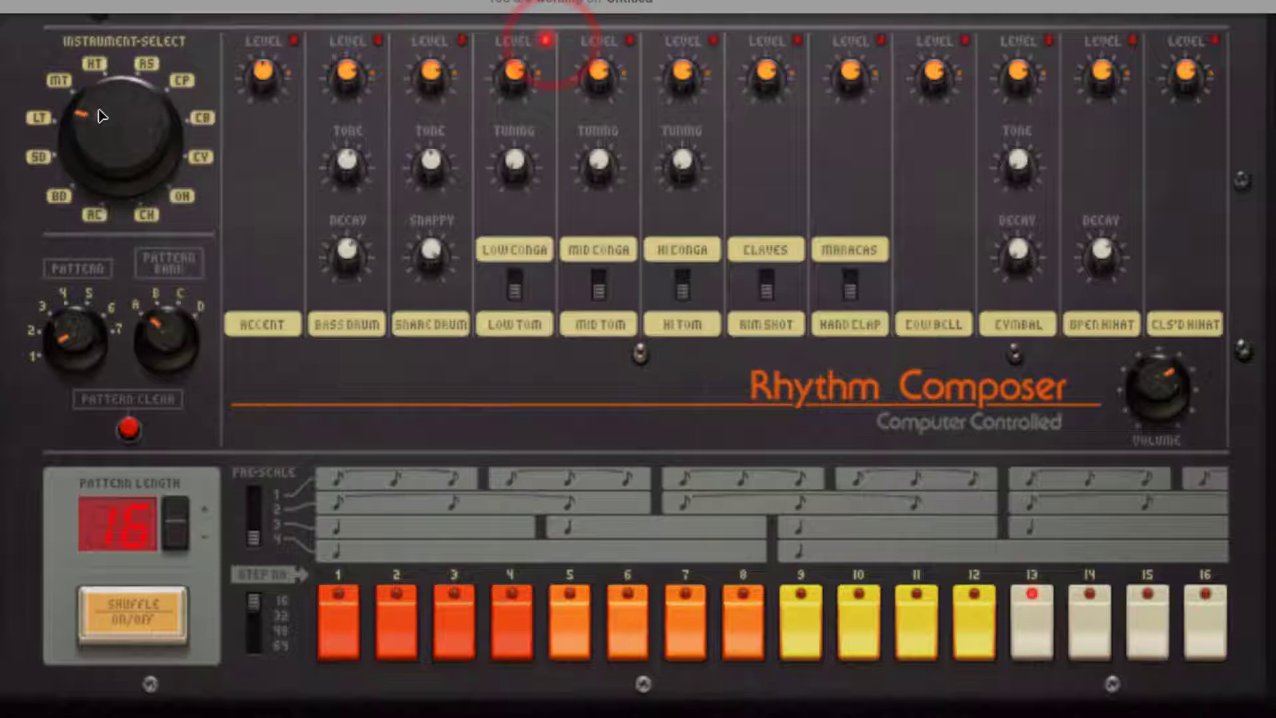
drag(101, 108, 166, 97)
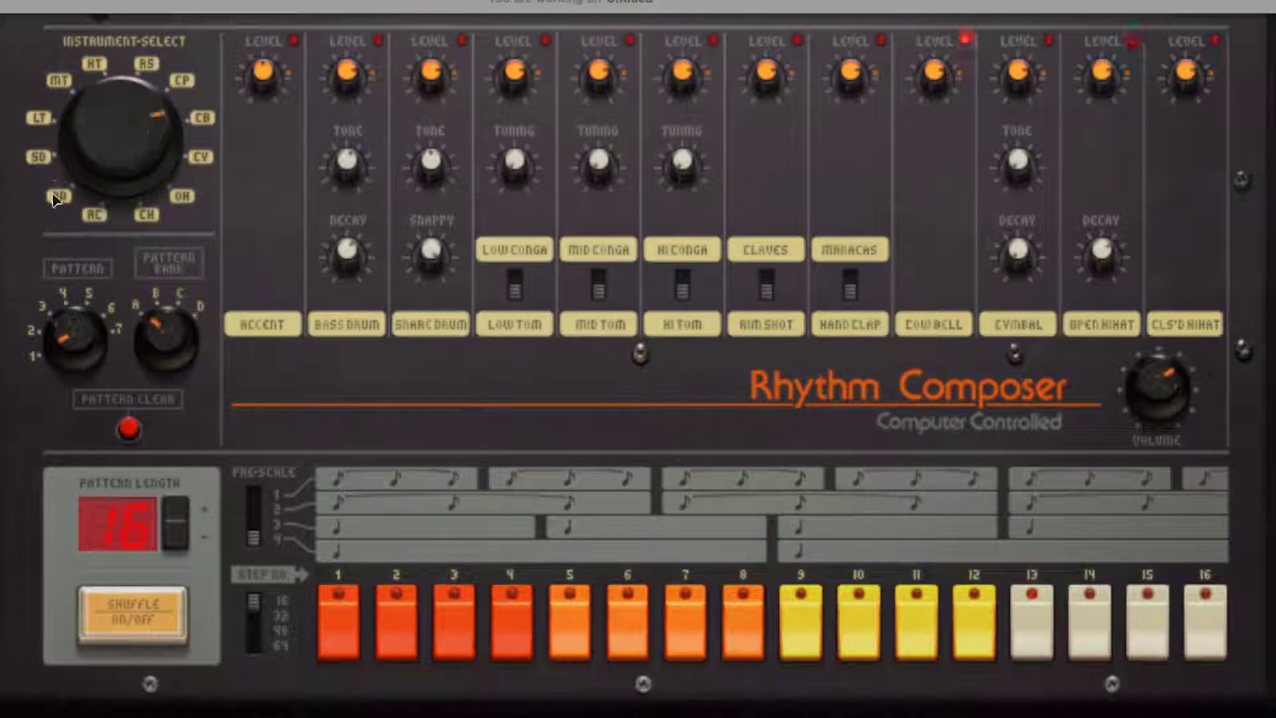
Select the bass drum and add hits on steps 1, 5, 9 and 13.
click(371, 41)
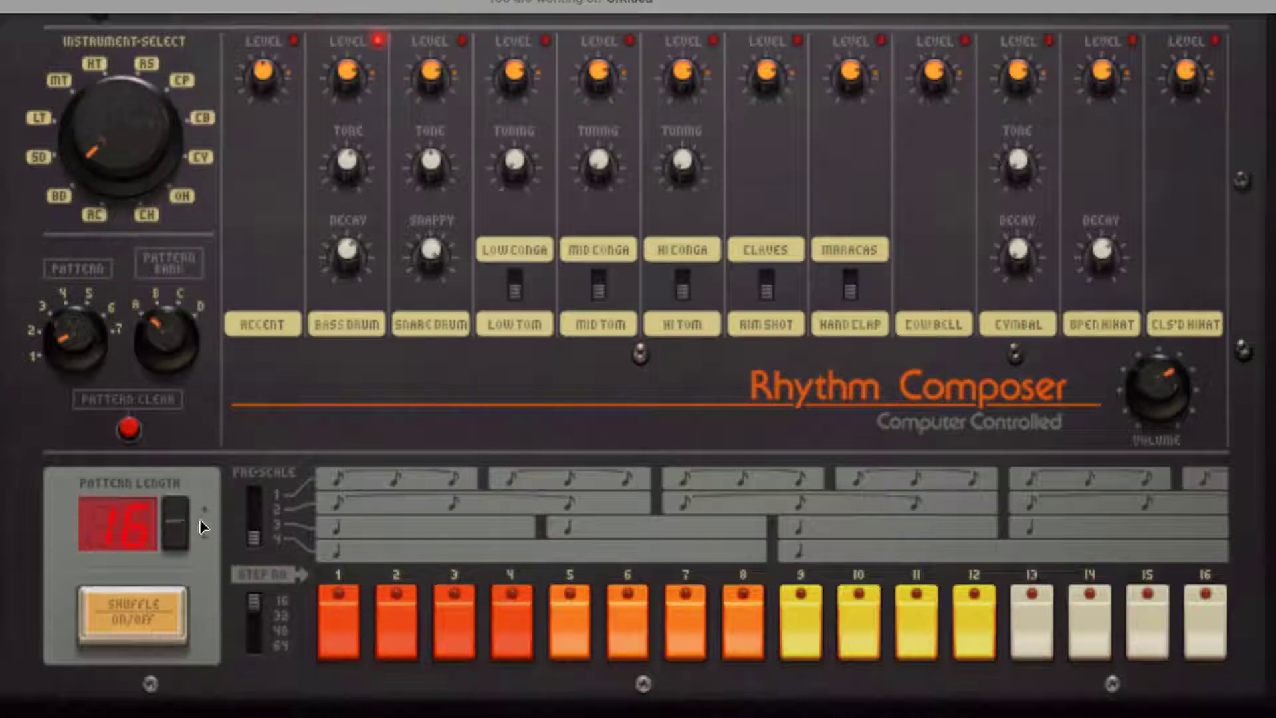
click(333, 645)
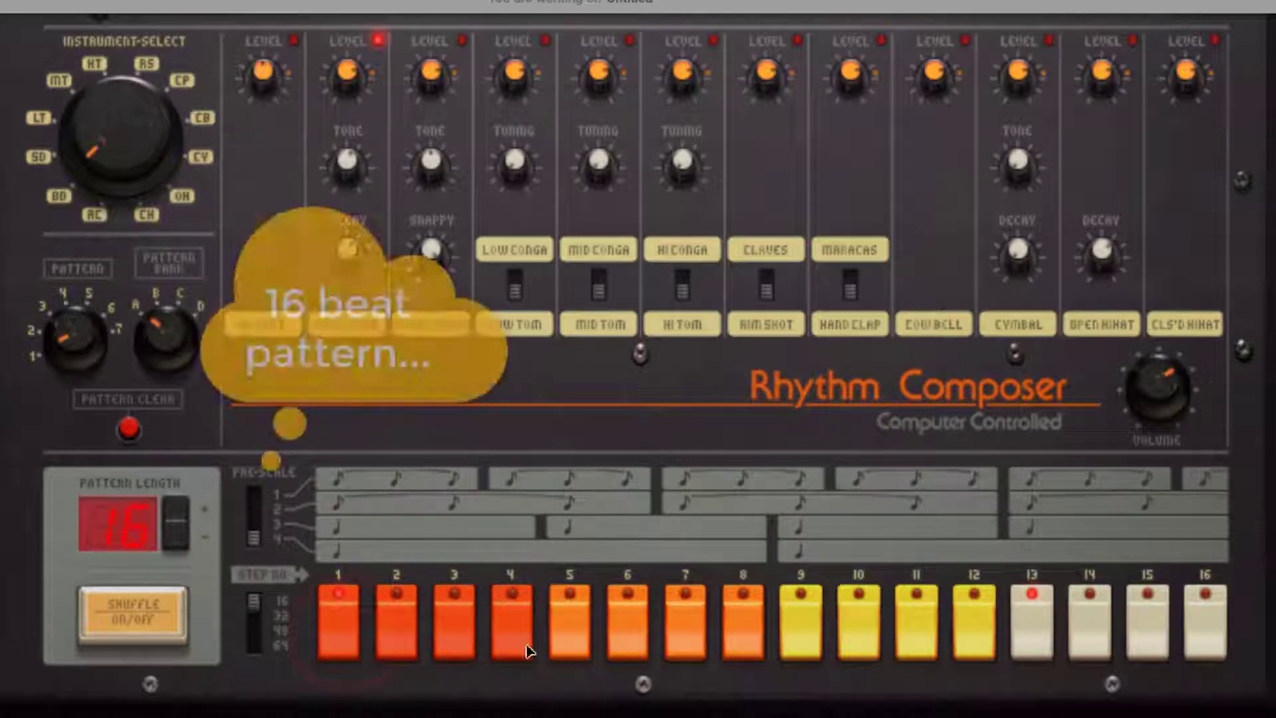
click(570, 643)
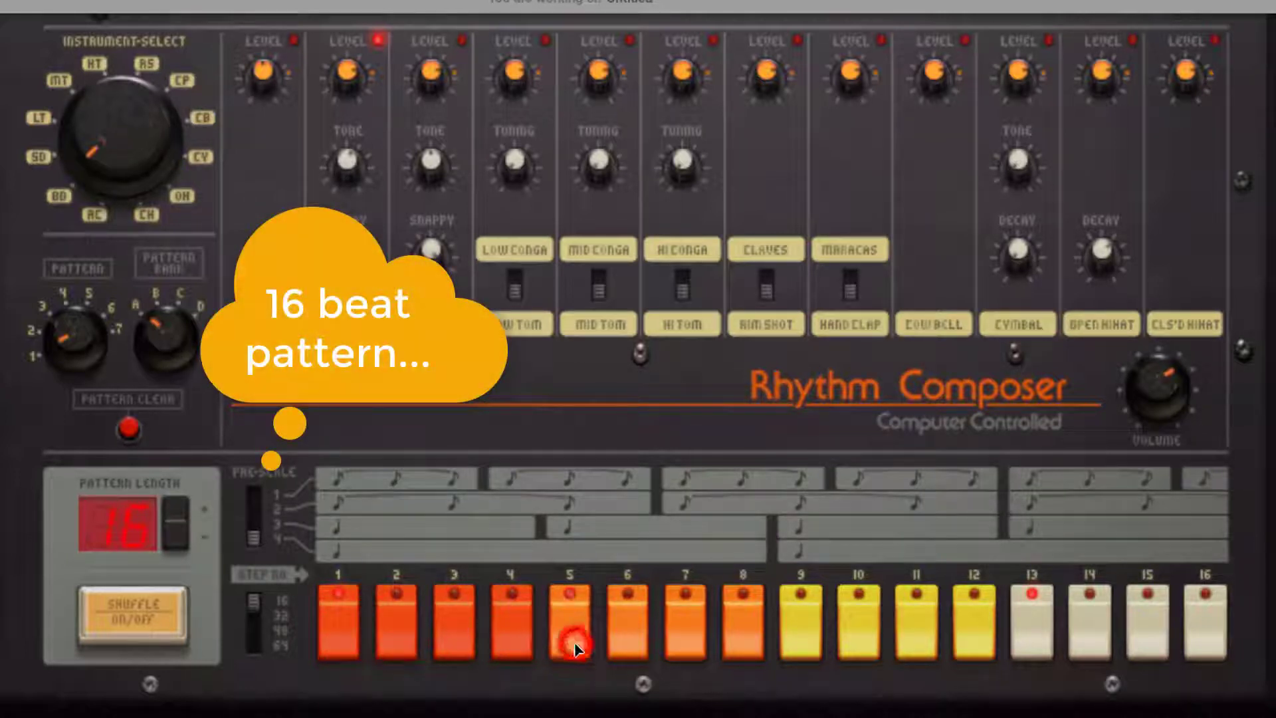
click(803, 643)
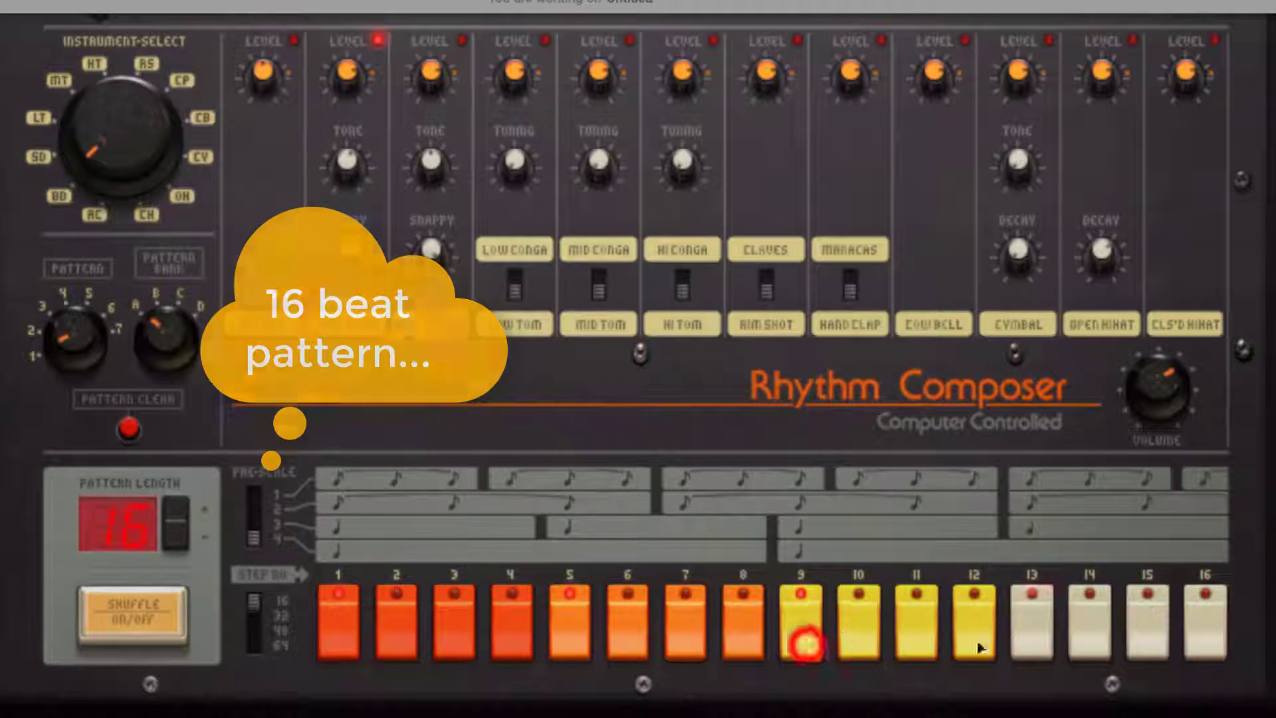
click(1034, 638)
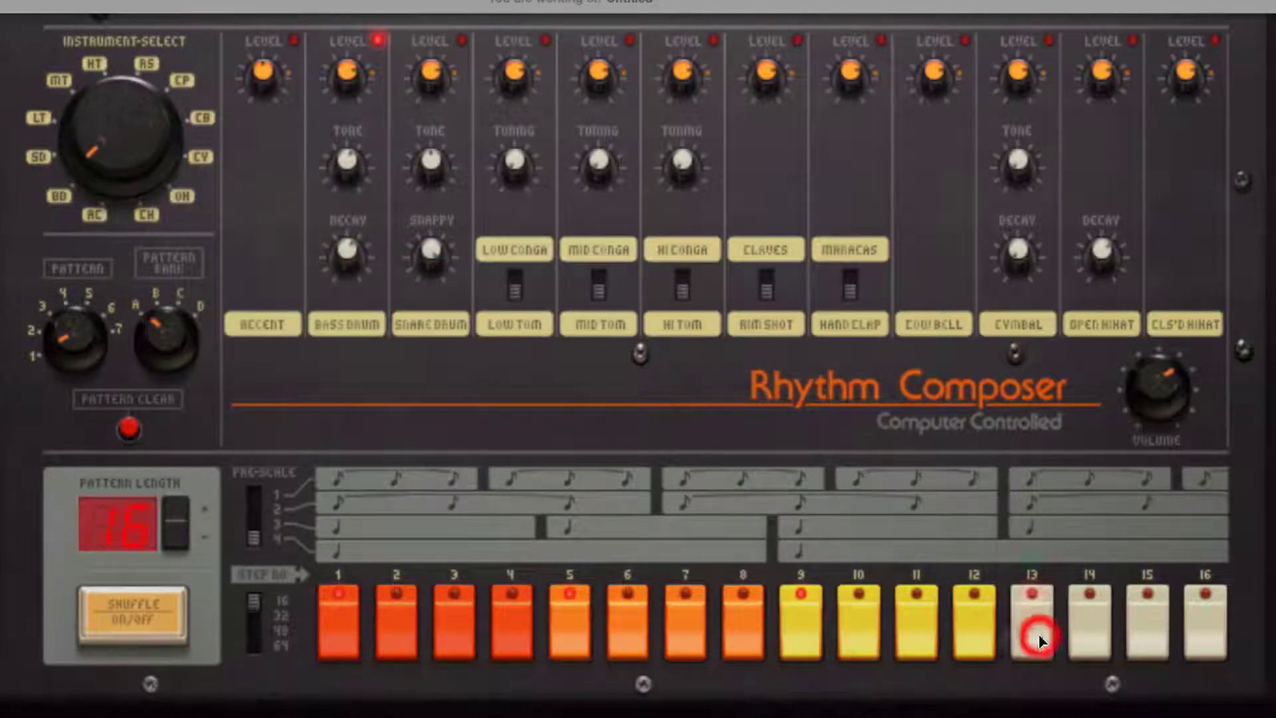
Add snare hits on steps 4 and 11, toggling the rim shot/claves voice and back.
click(462, 42)
click(512, 640)
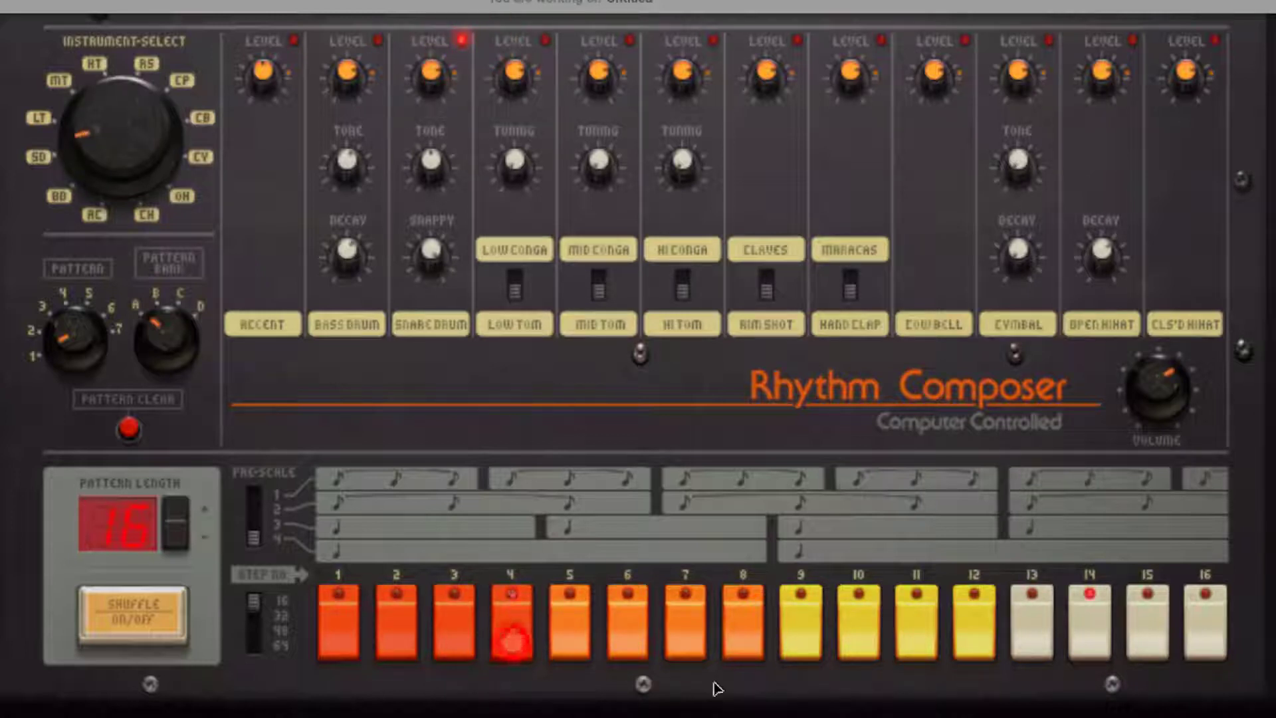
click(917, 639)
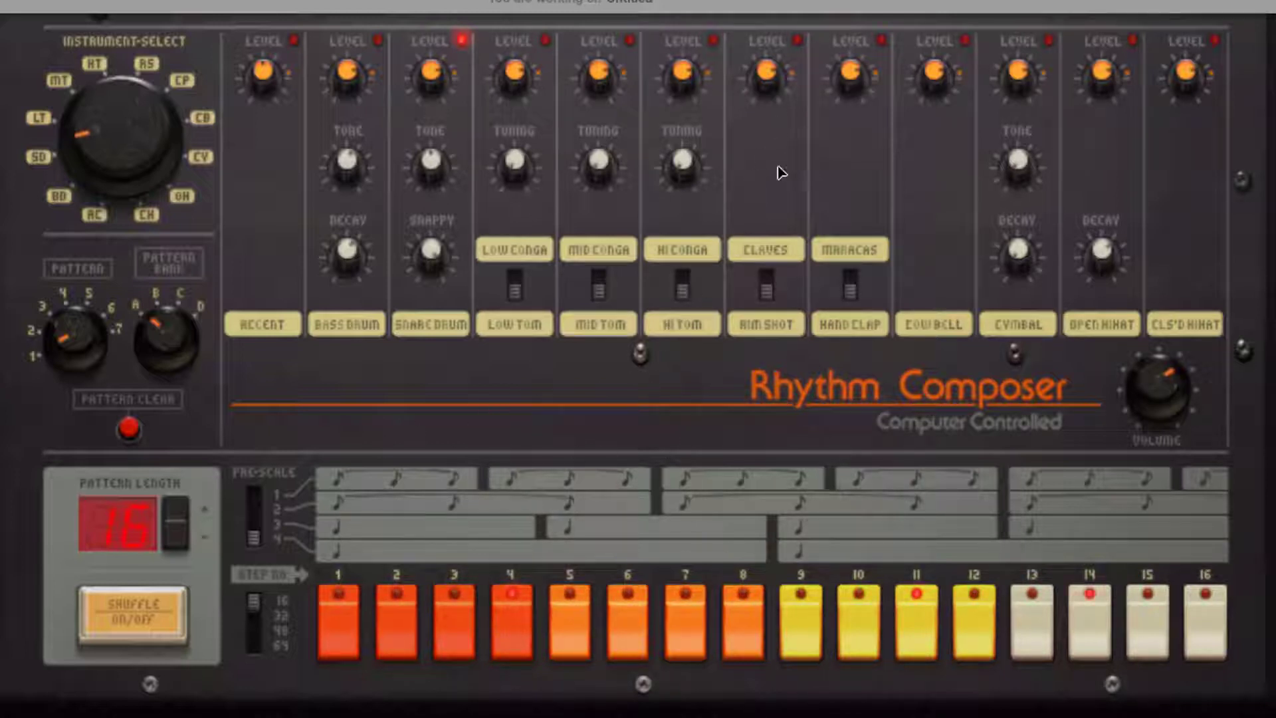
click(765, 289)
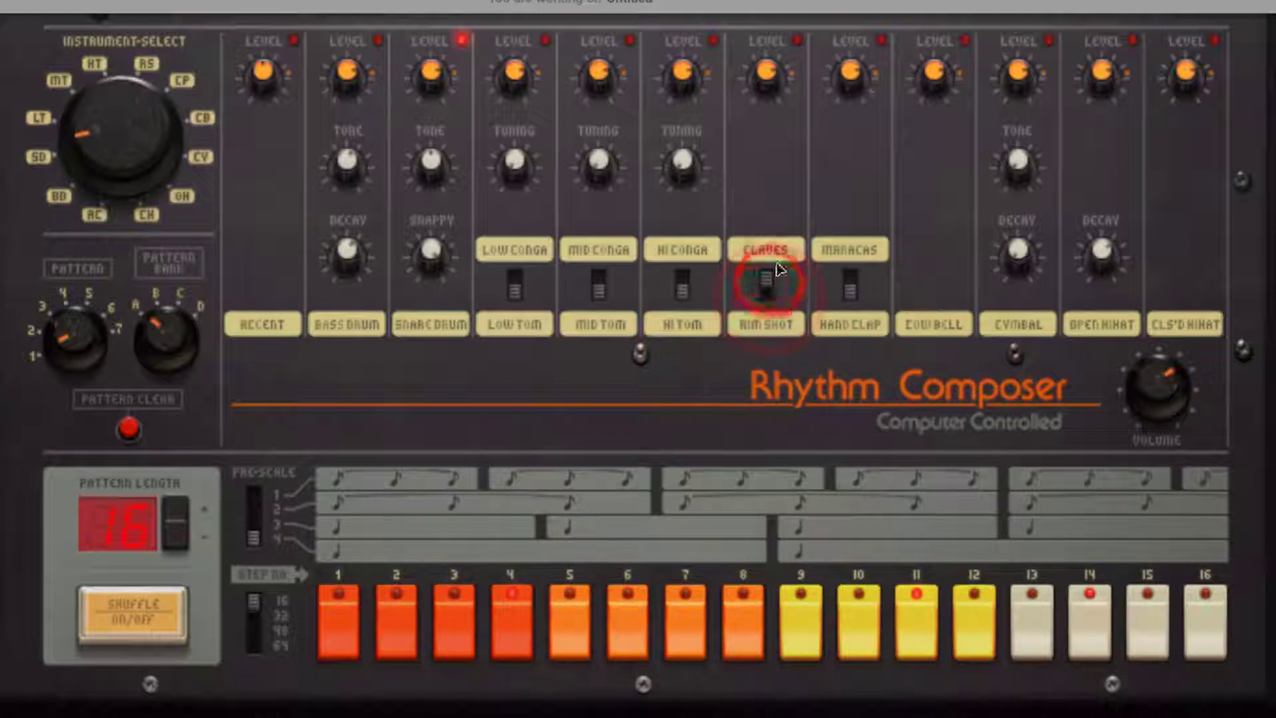
click(766, 289)
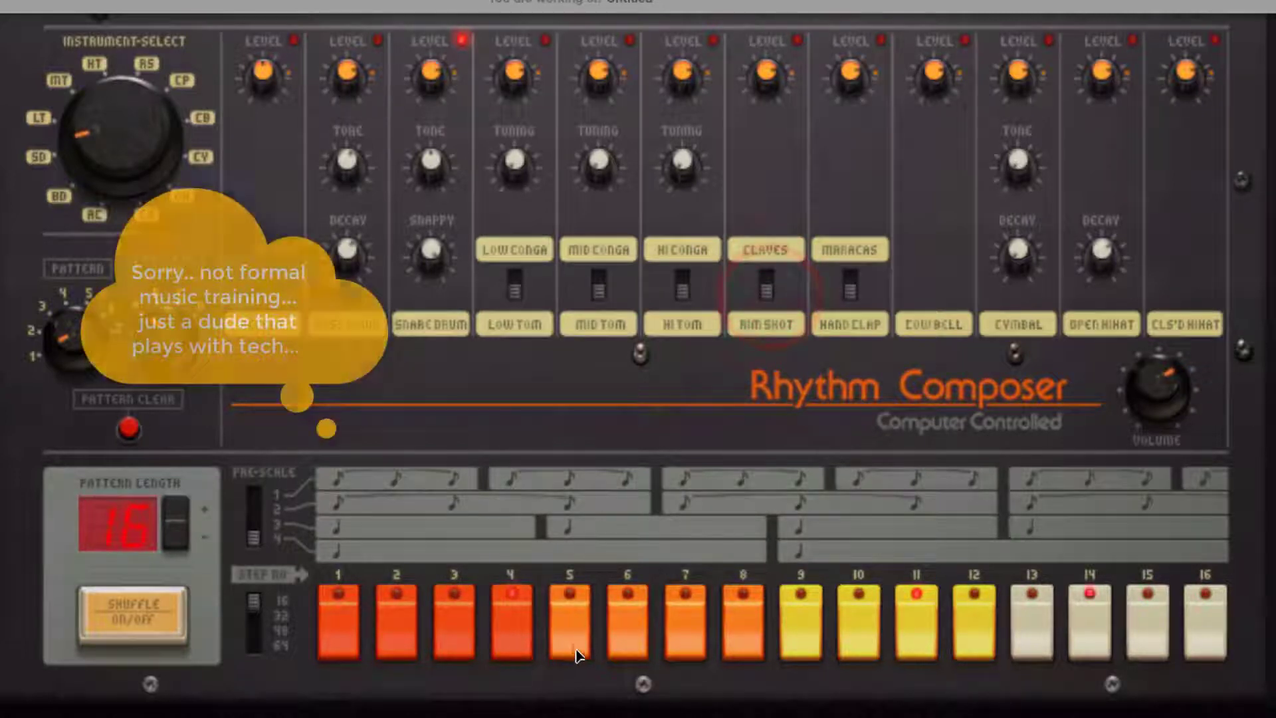
Add snare hits on steps 5 and 10, then remove them again.
click(570, 638)
click(859, 638)
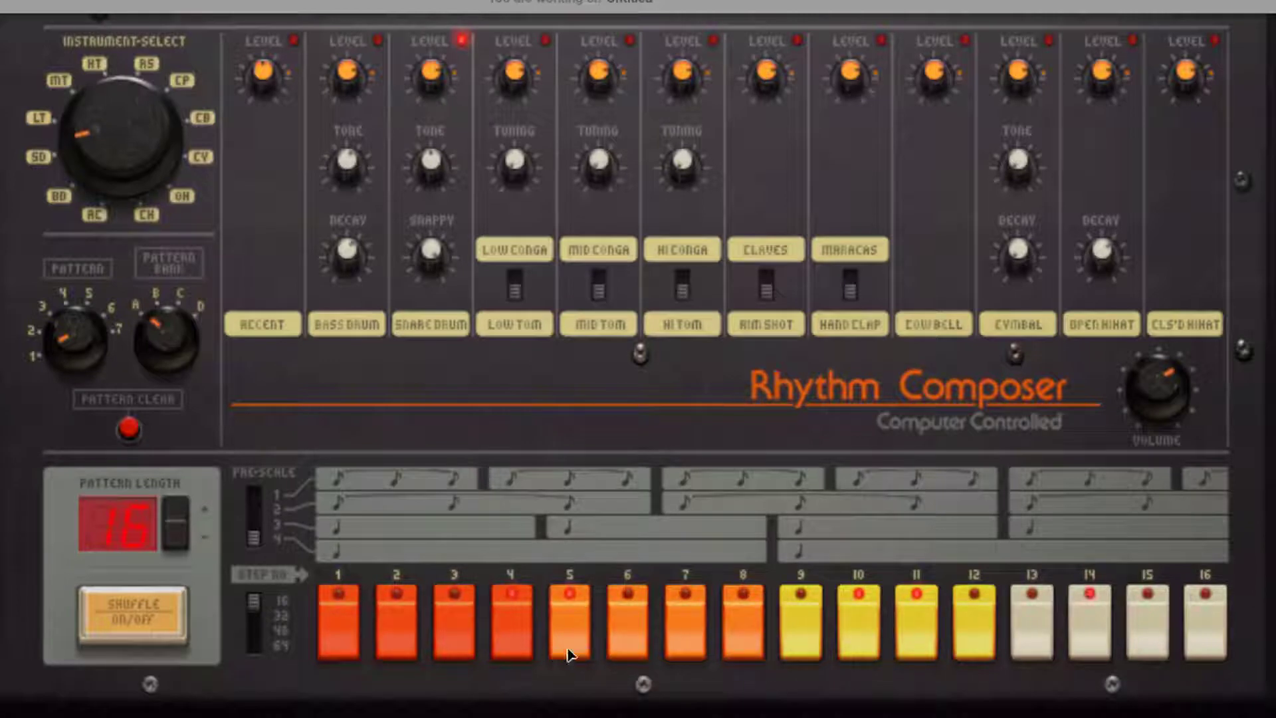
click(575, 648)
click(856, 639)
Select the cowbell and add hits on steps 5, 11, 12 and 13.
click(950, 329)
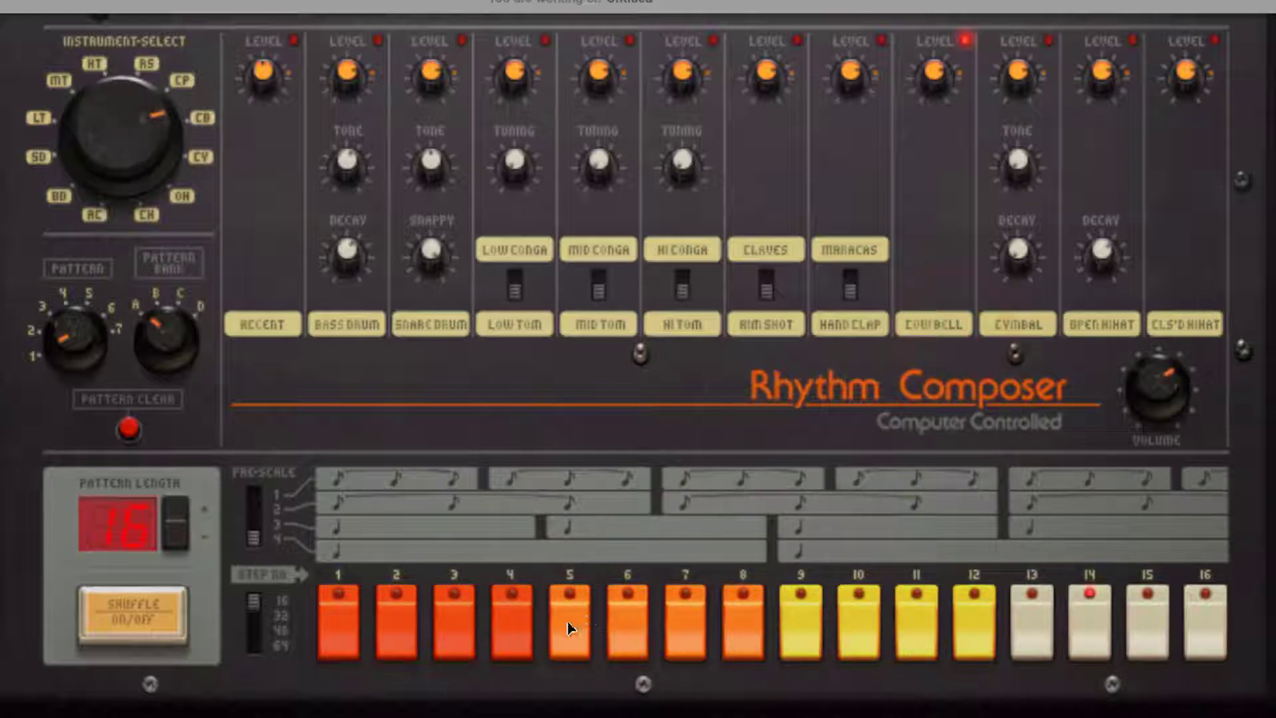
click(577, 635)
click(907, 641)
click(971, 631)
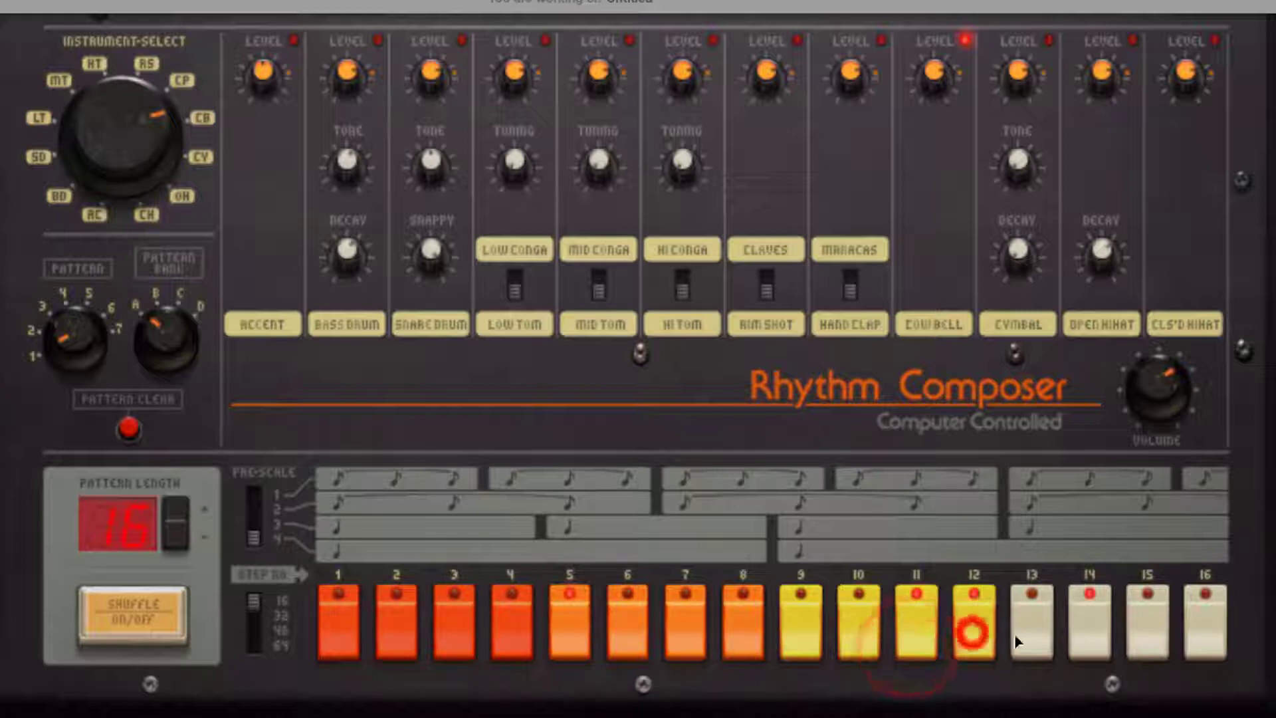
click(1040, 636)
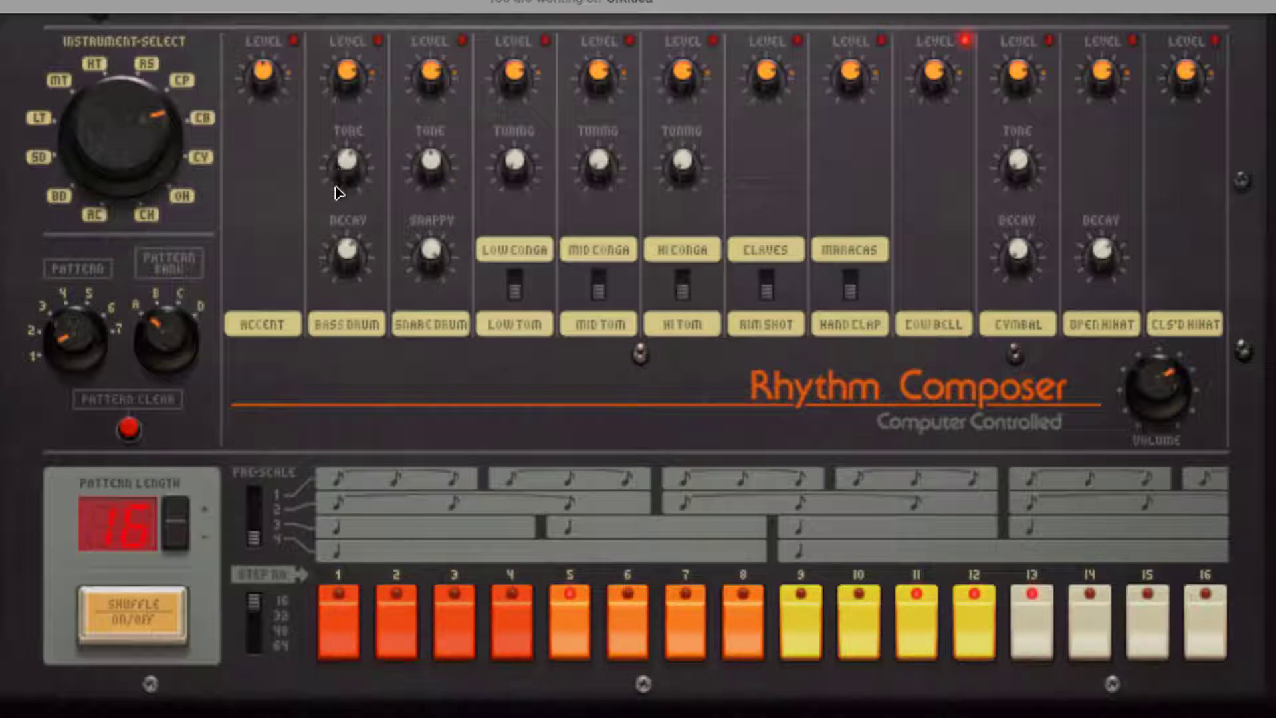
Select the bass drum and lower its level to about 74% and tone to about 73%.
click(376, 41)
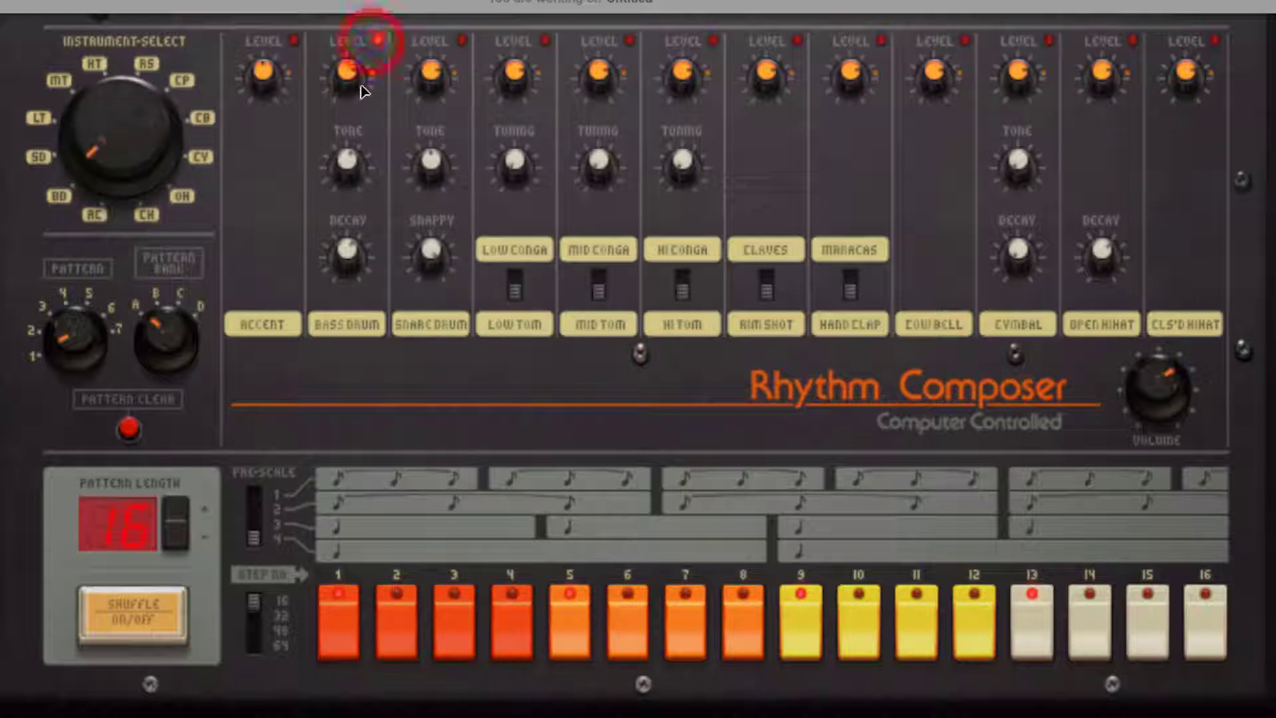
mouse_move(364, 87)
mouse_down()
mouse_move(344, 79)
mouse_move(343, 95)
mouse_up()
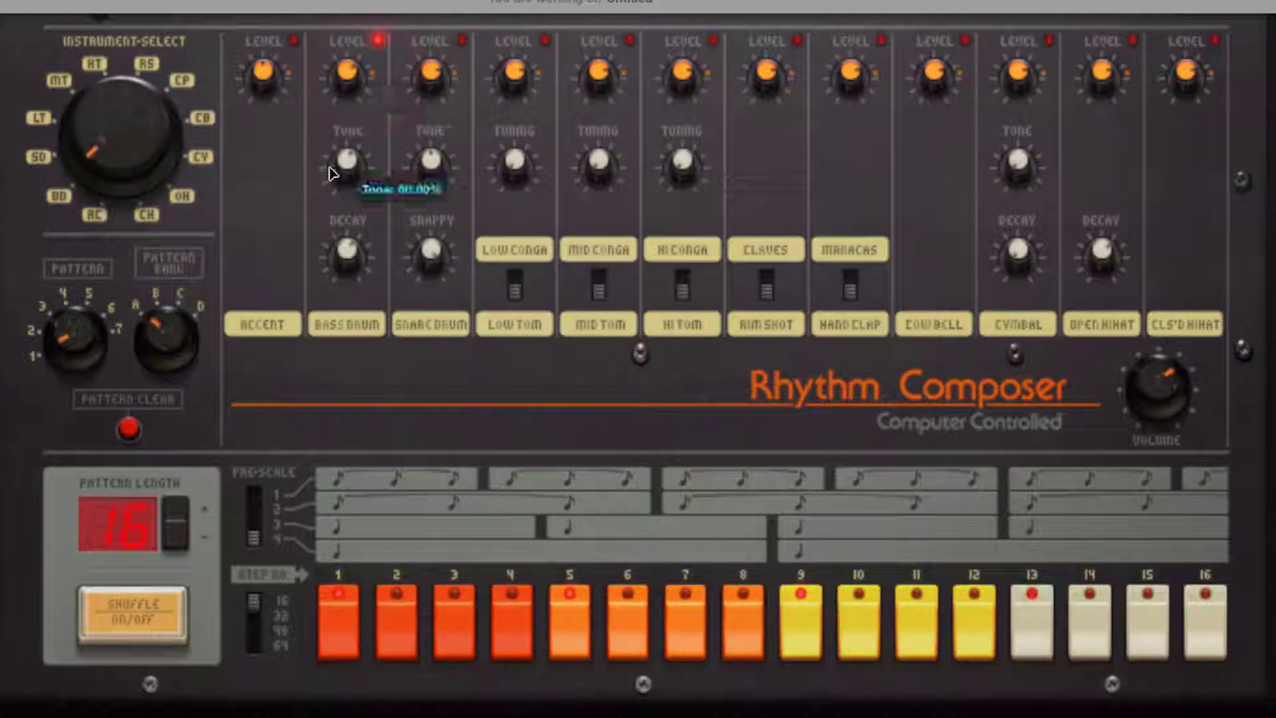
drag(336, 160, 351, 136)
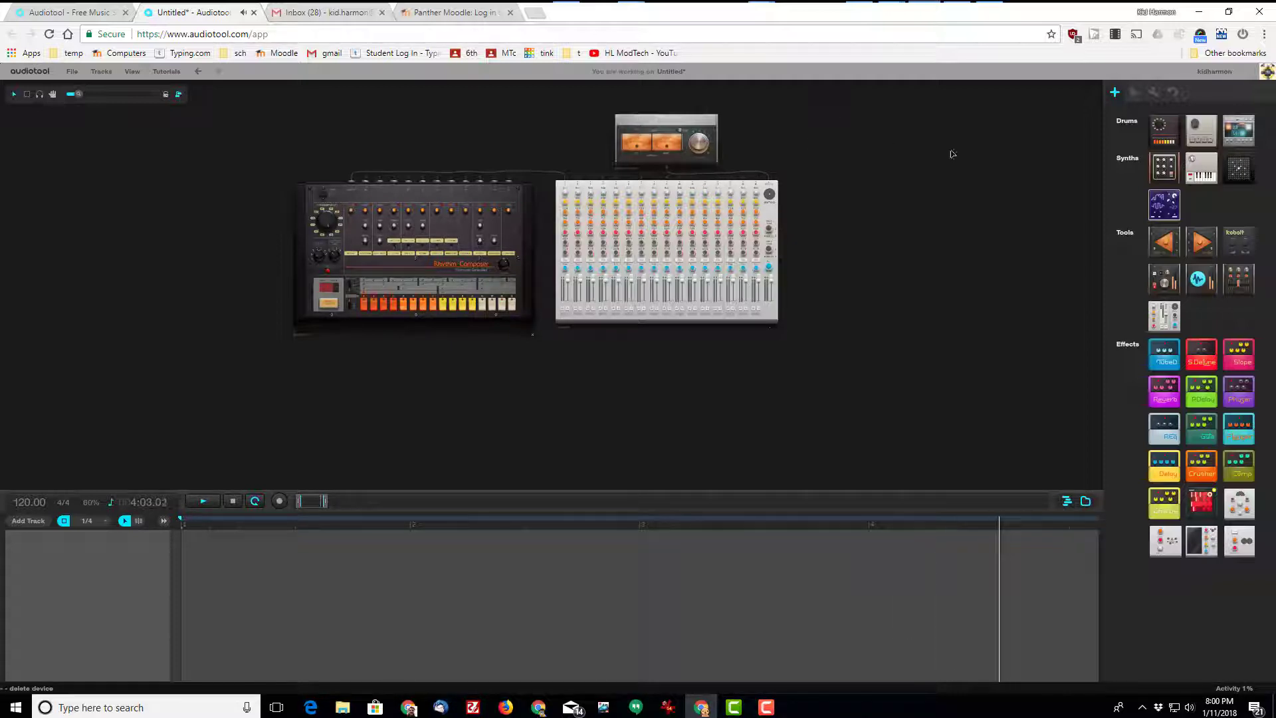
Place a second, TR-909-style Rhythm Composer right of the mixer and centre it in view.
drag(1159, 133, 923, 250)
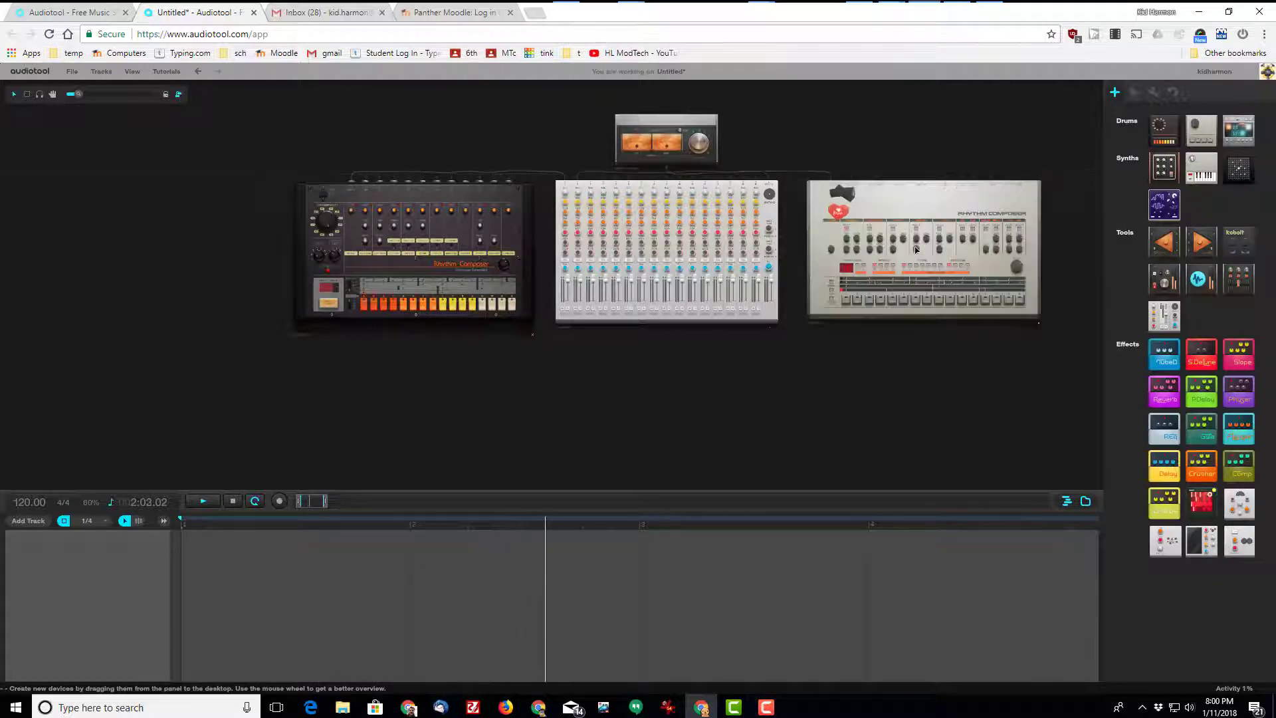
scroll(891, 238, up, 3)
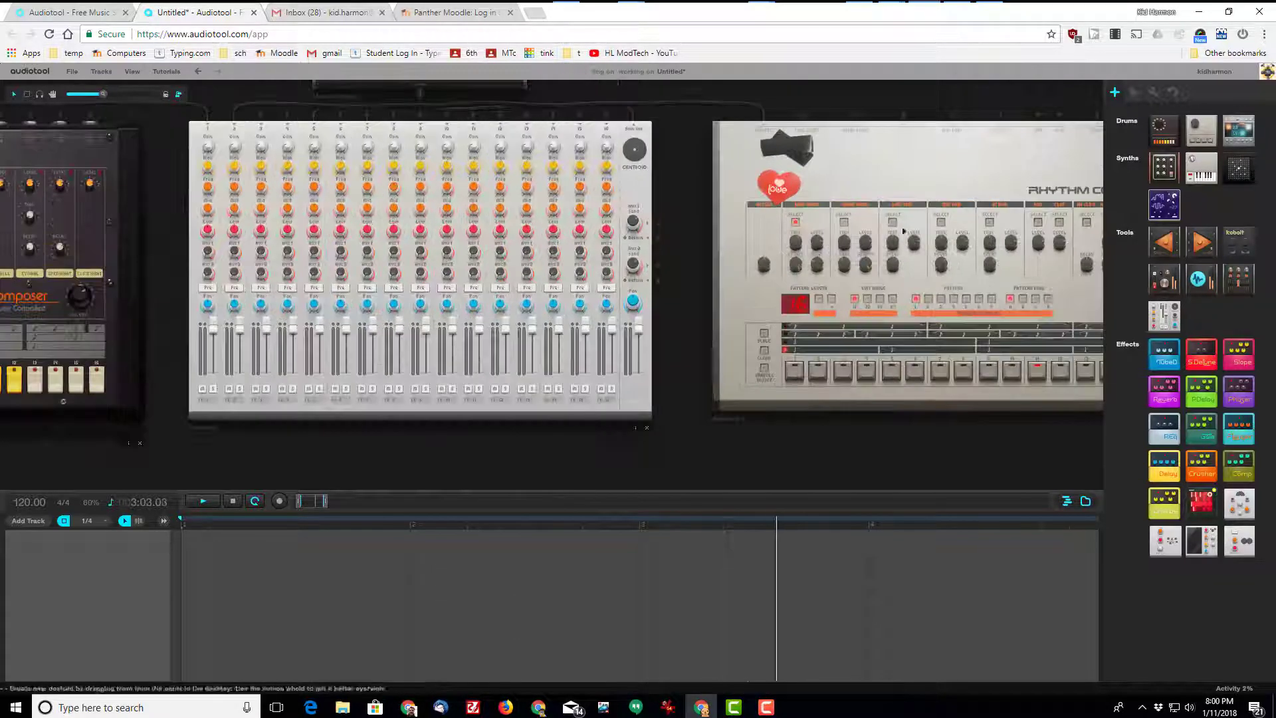
scroll(819, 184, down, 1)
drag(756, 106, 486, 111)
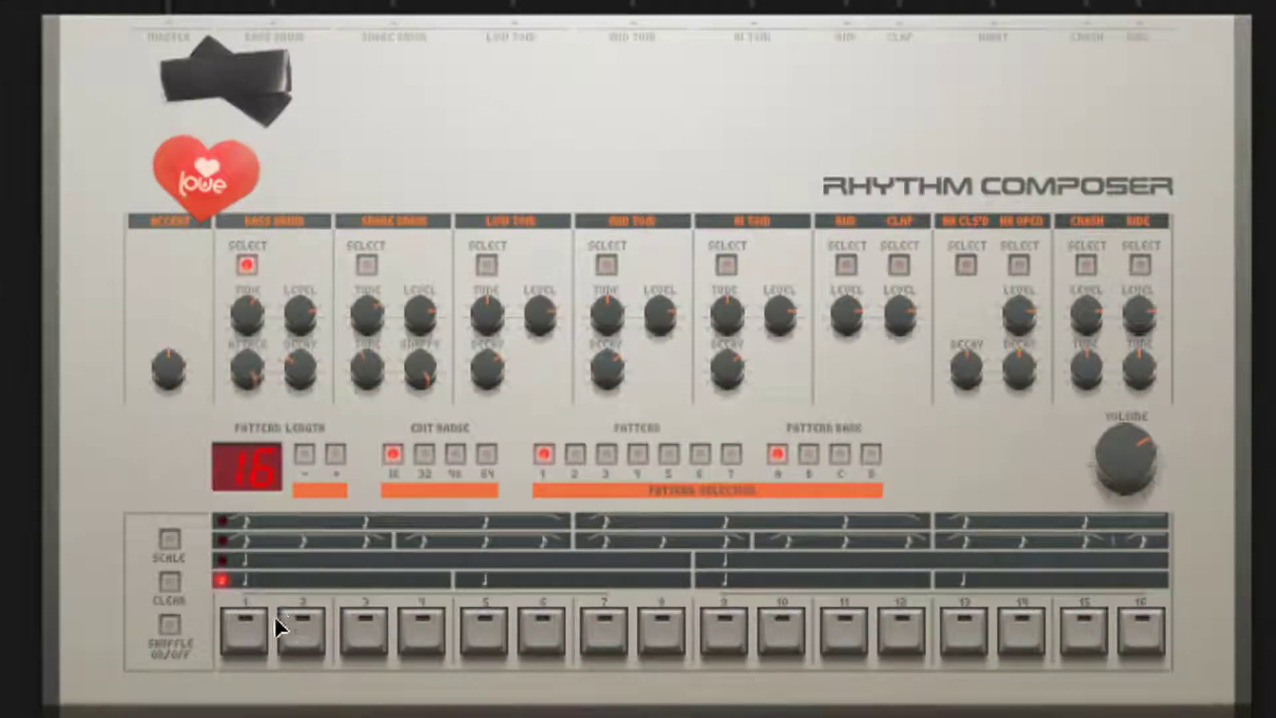
On Beatbox 9, add bass drum hits on steps 1, 5, 9 and snare hits on 9, 13.
click(245, 631)
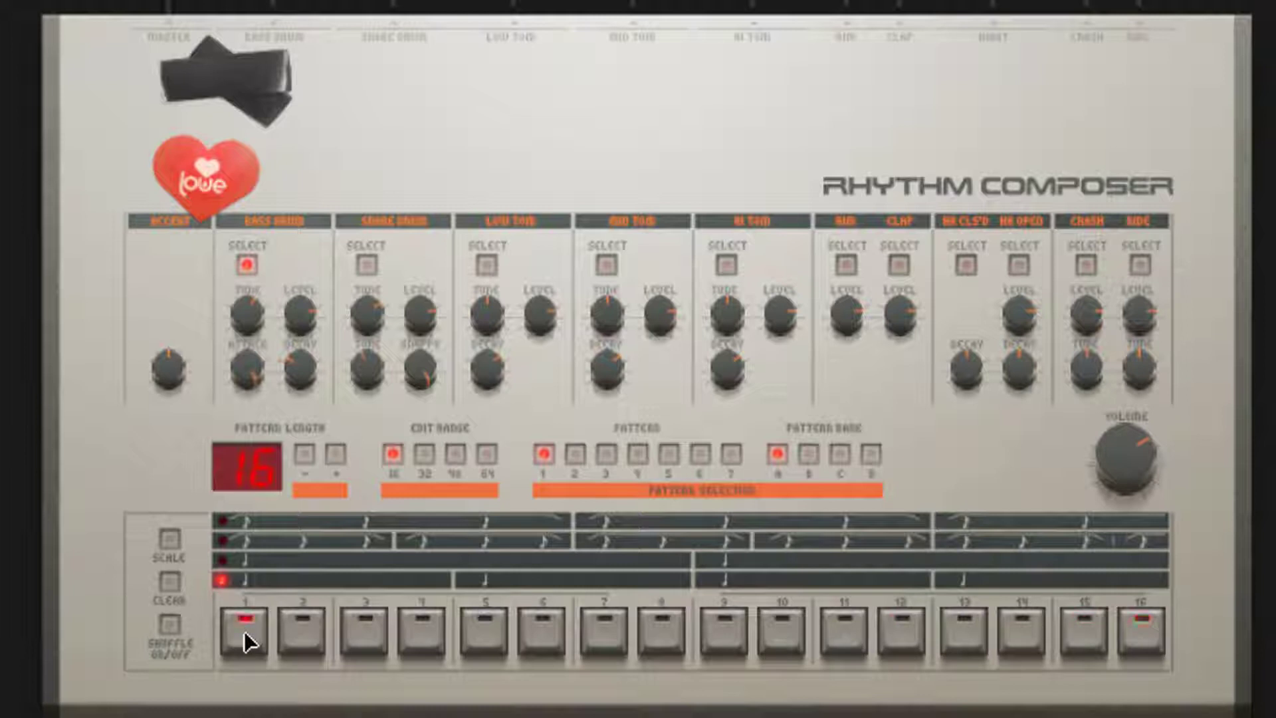
click(485, 648)
click(726, 641)
click(368, 265)
click(731, 644)
click(968, 644)
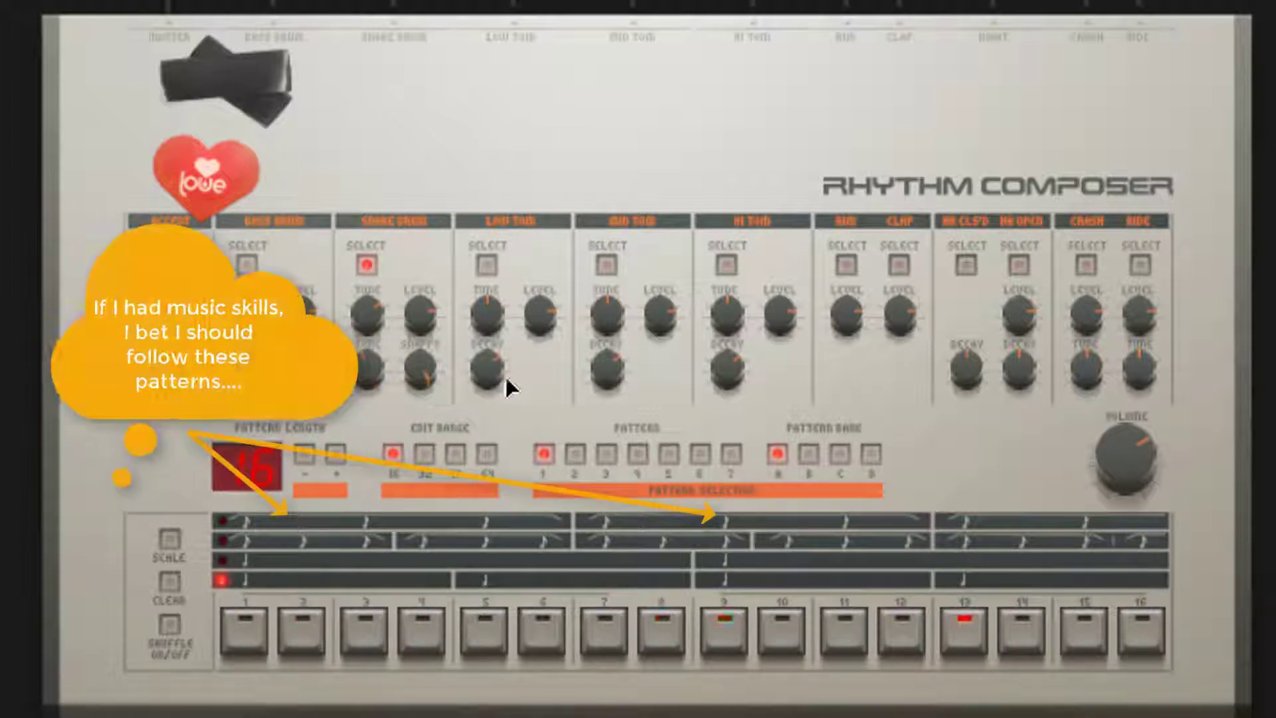
Add a low tom hit on step 8 and clap hits on steps 2 and 5, then select the closed hi-hat.
click(486, 265)
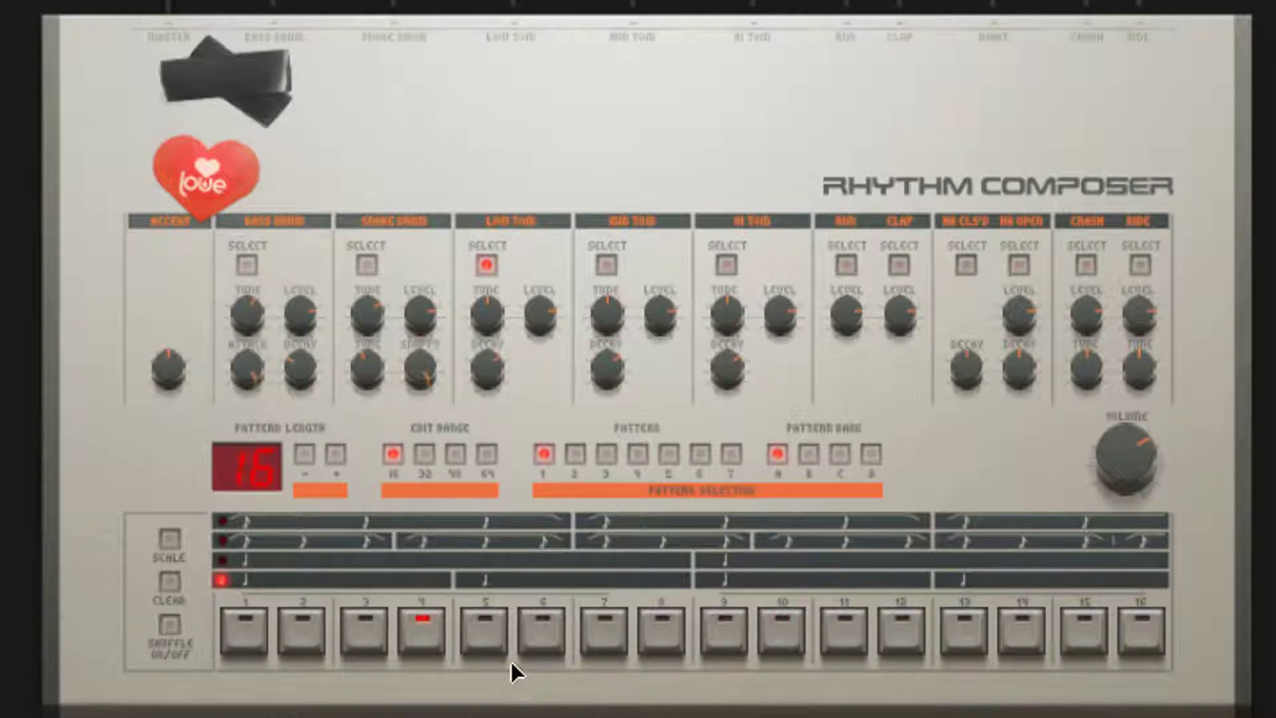
click(679, 633)
click(898, 266)
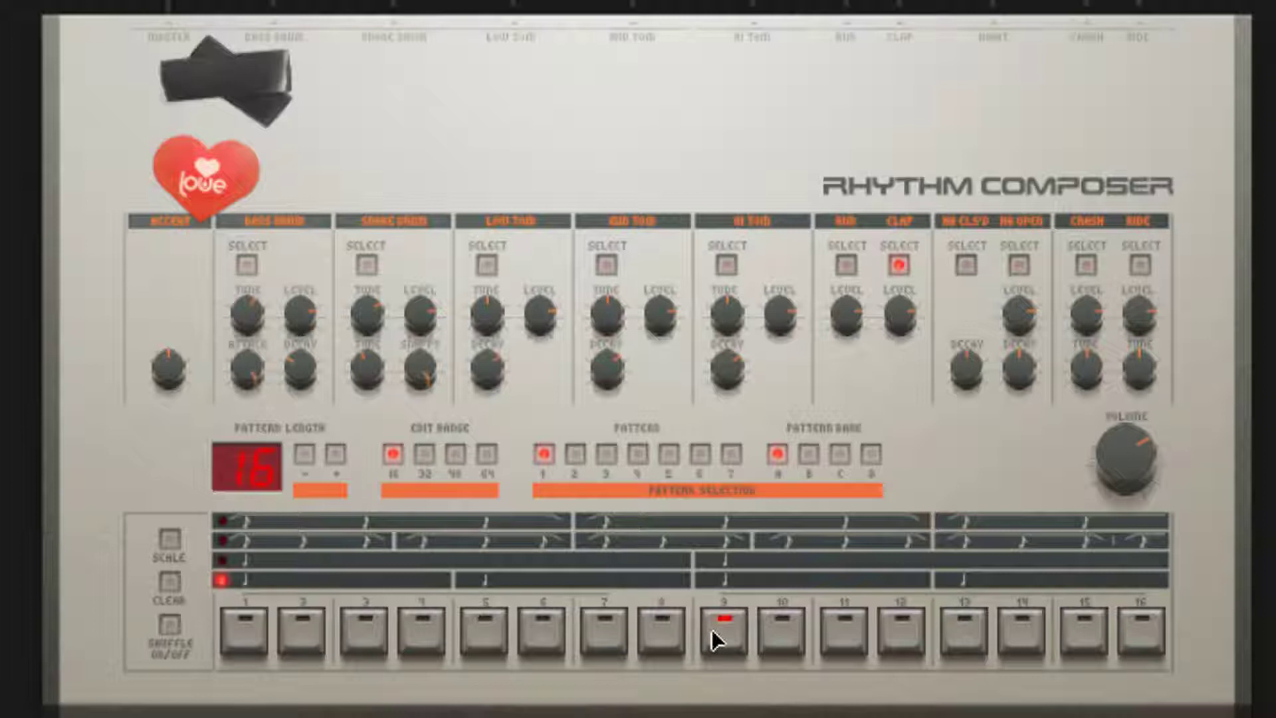
click(305, 628)
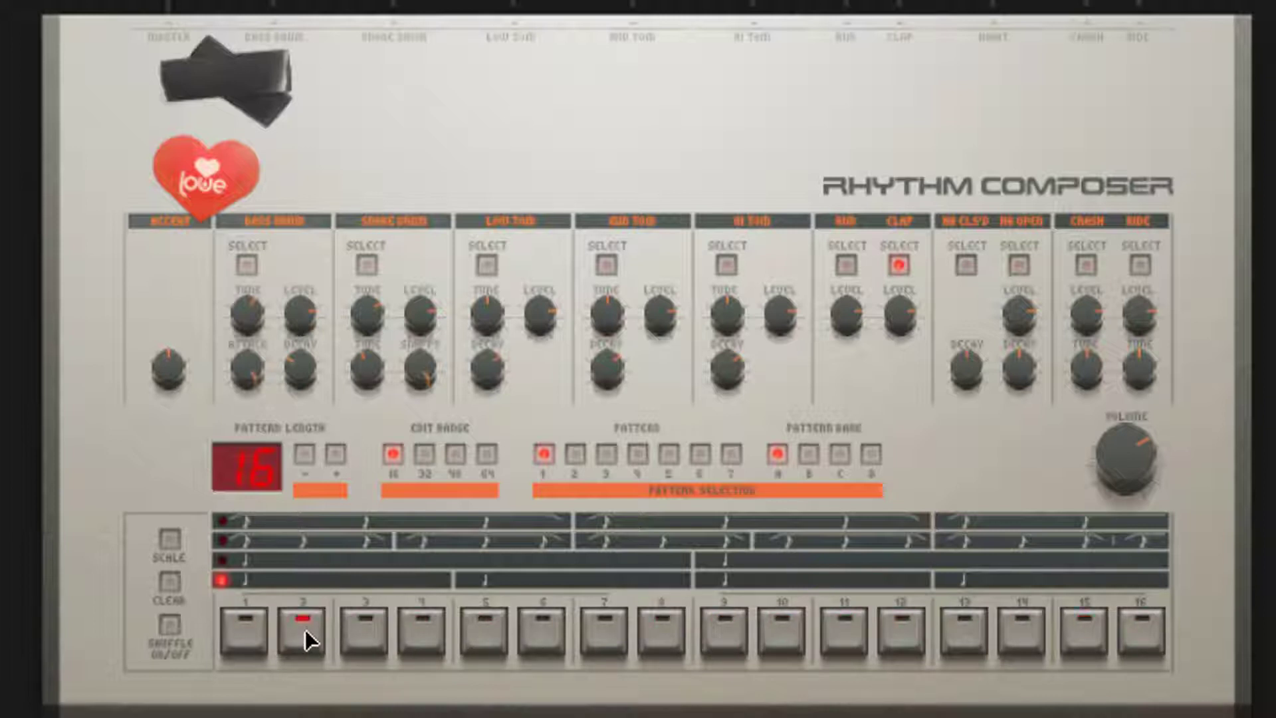
click(491, 638)
click(967, 265)
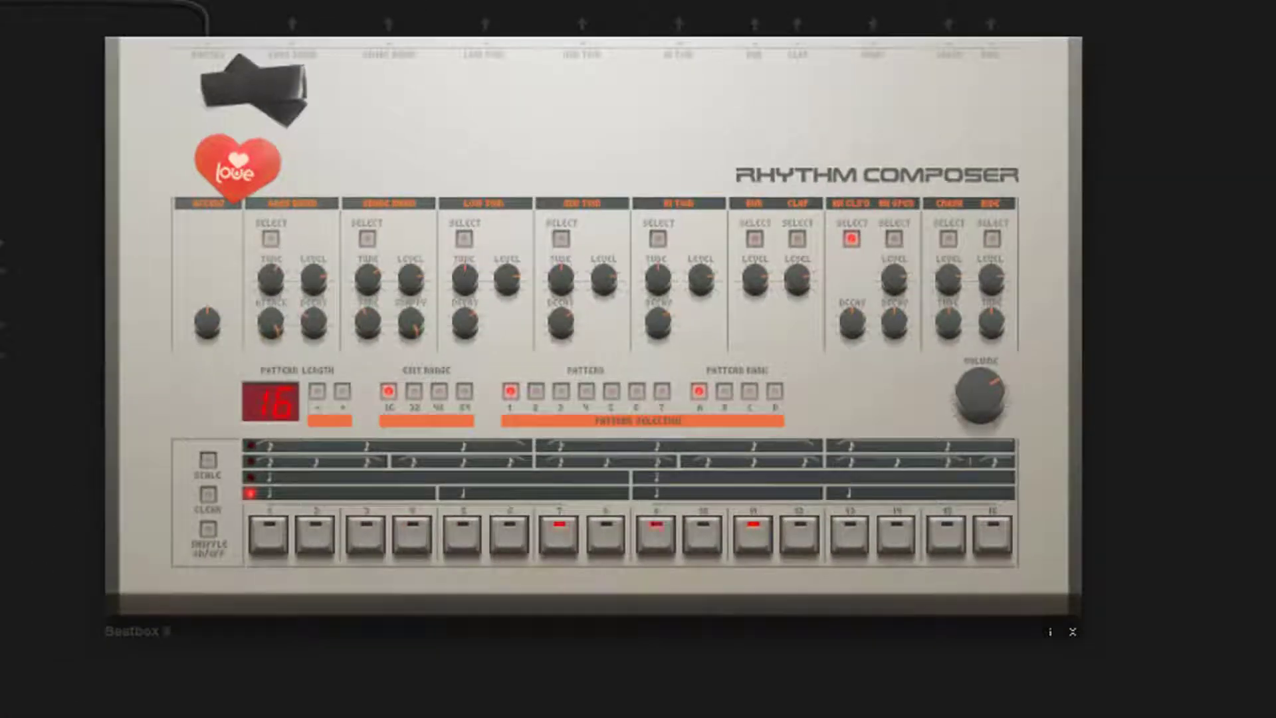
scroll(507, 438, down, 3)
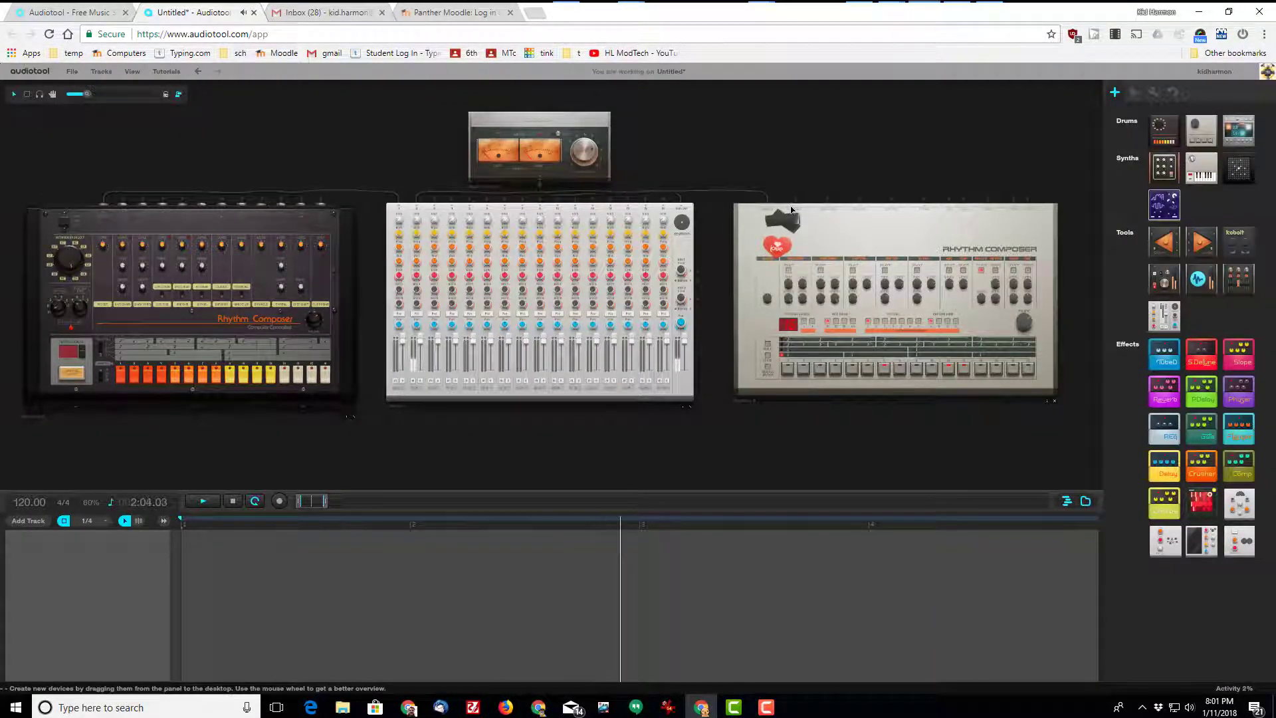
scroll(791, 211, up, 3)
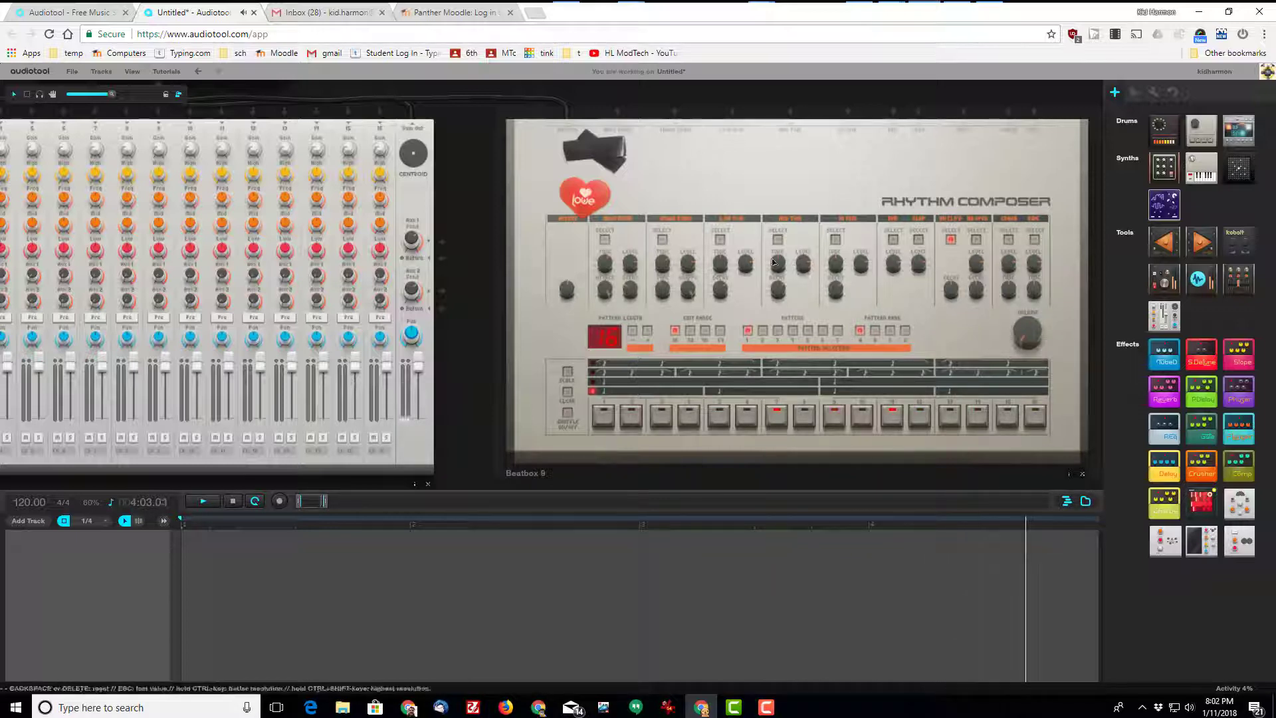
scroll(765, 246, down, 2)
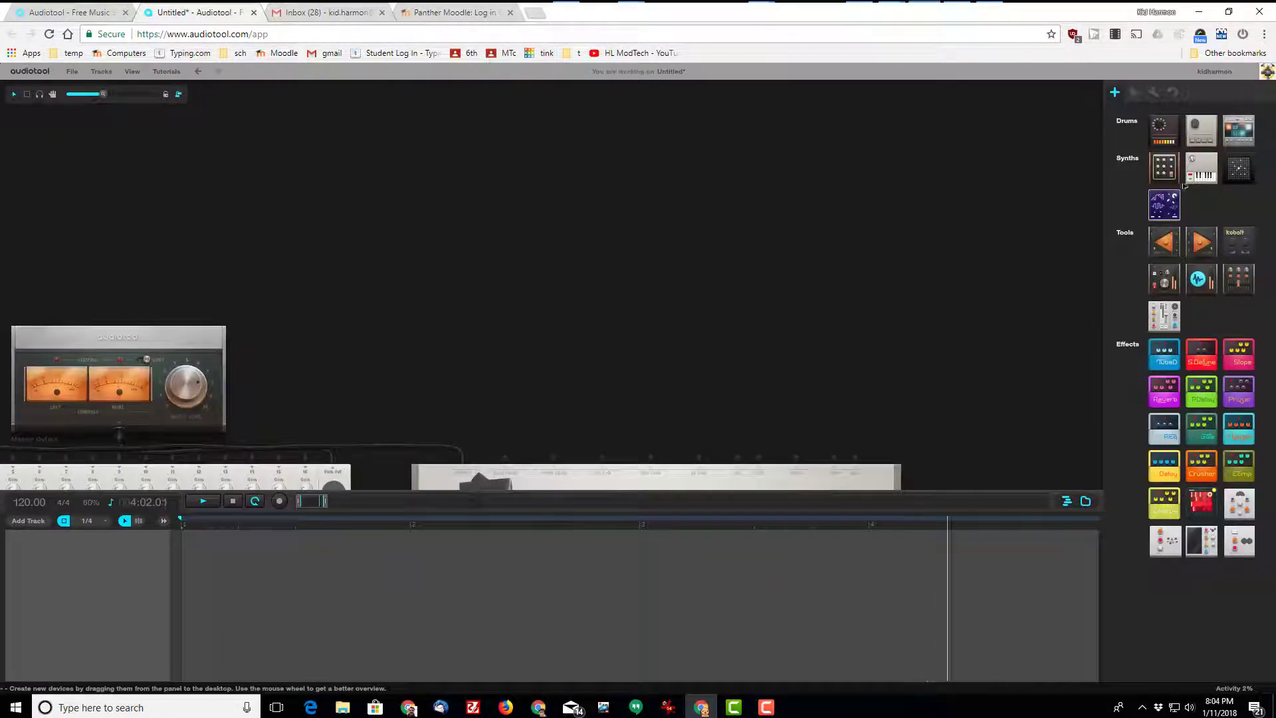
Place a Machiniste on the desktop and load its Glitch Kit 01 preset.
drag(1248, 142, 567, 264)
scroll(566, 264, up, 3)
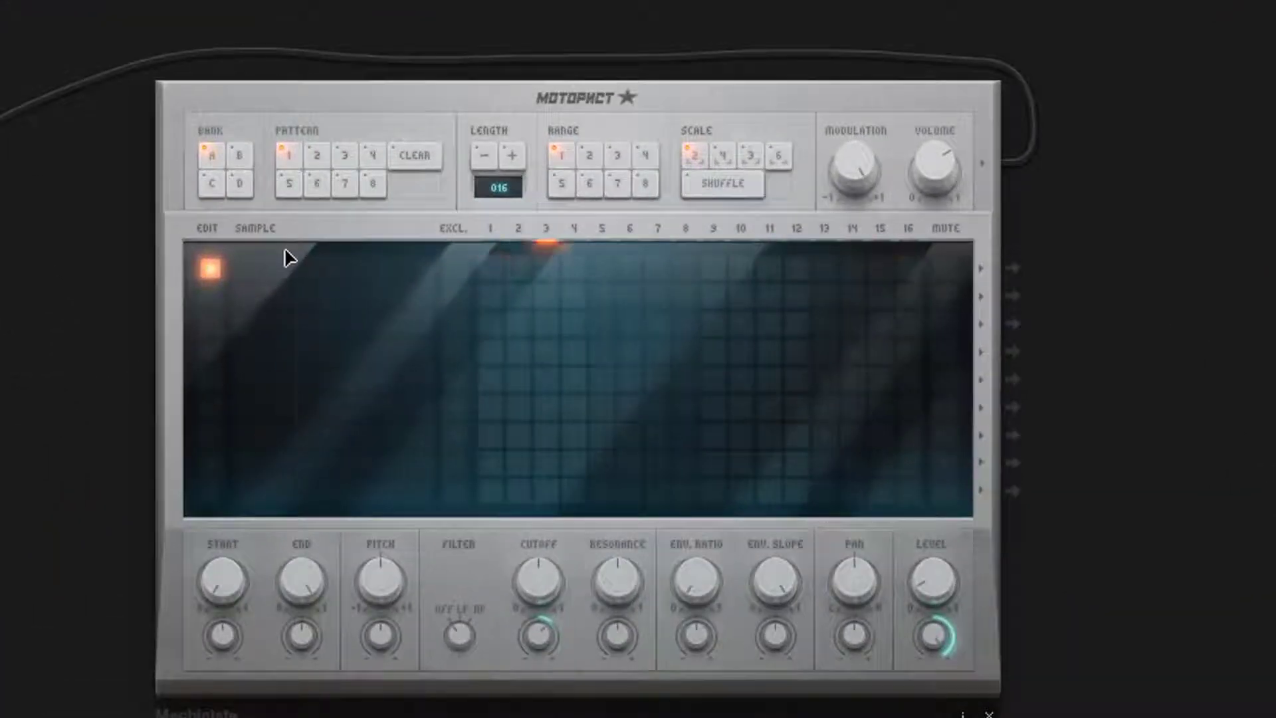
right_click(289, 258)
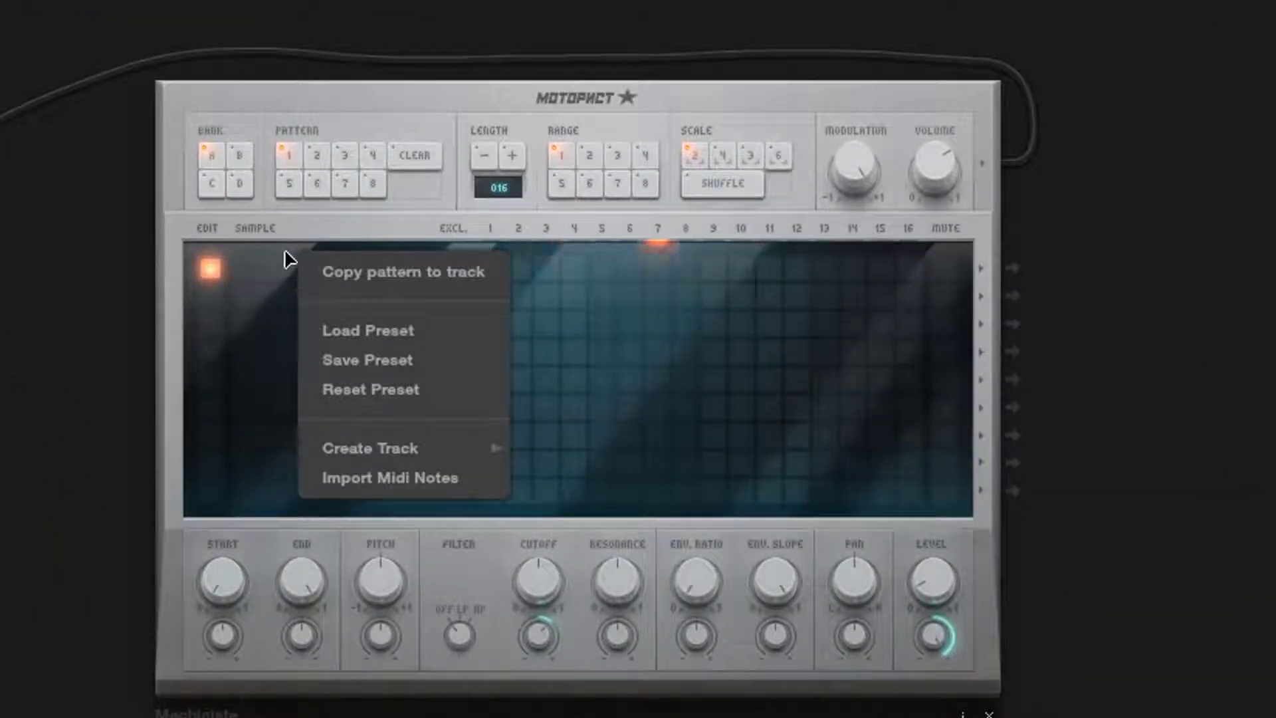
click(362, 328)
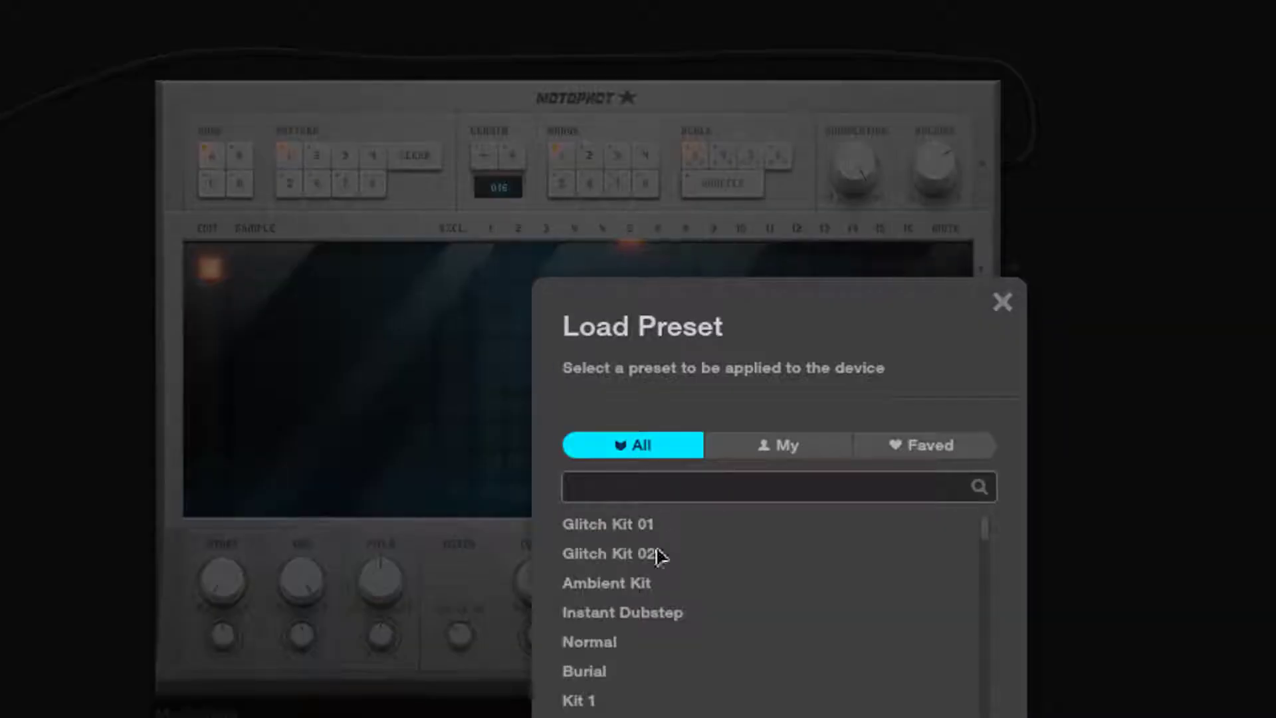
click(627, 529)
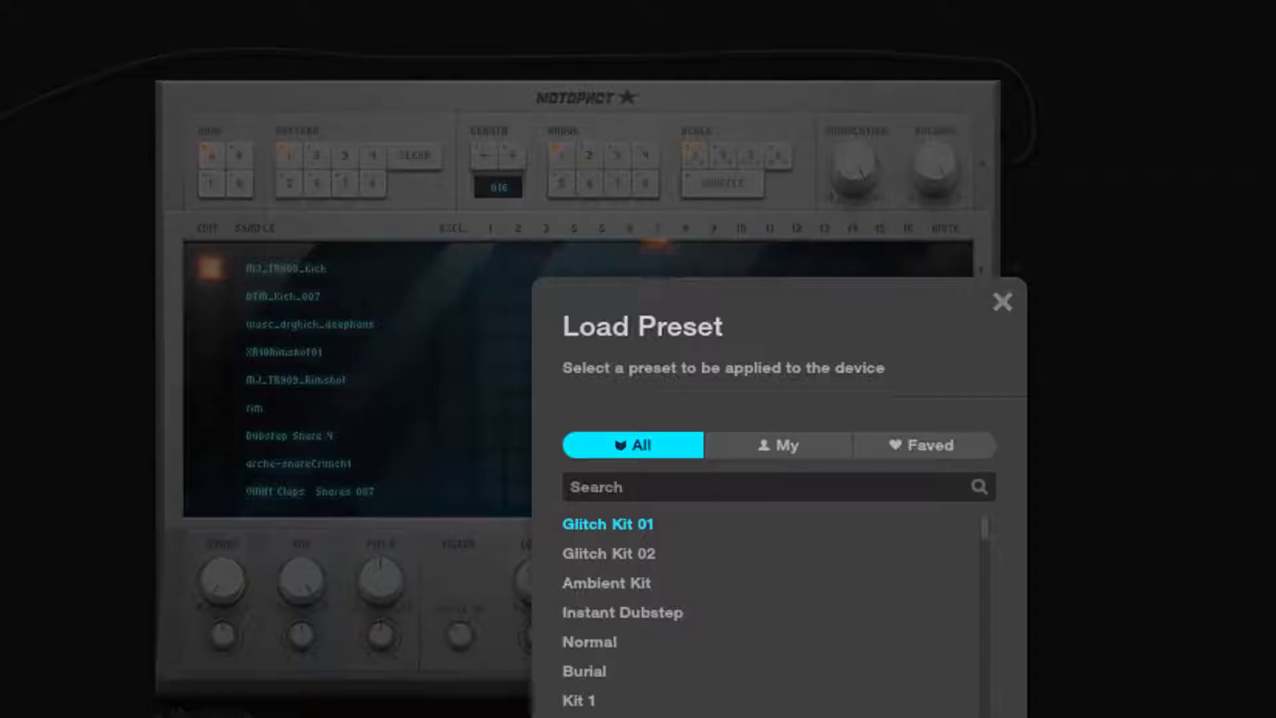
click(189, 344)
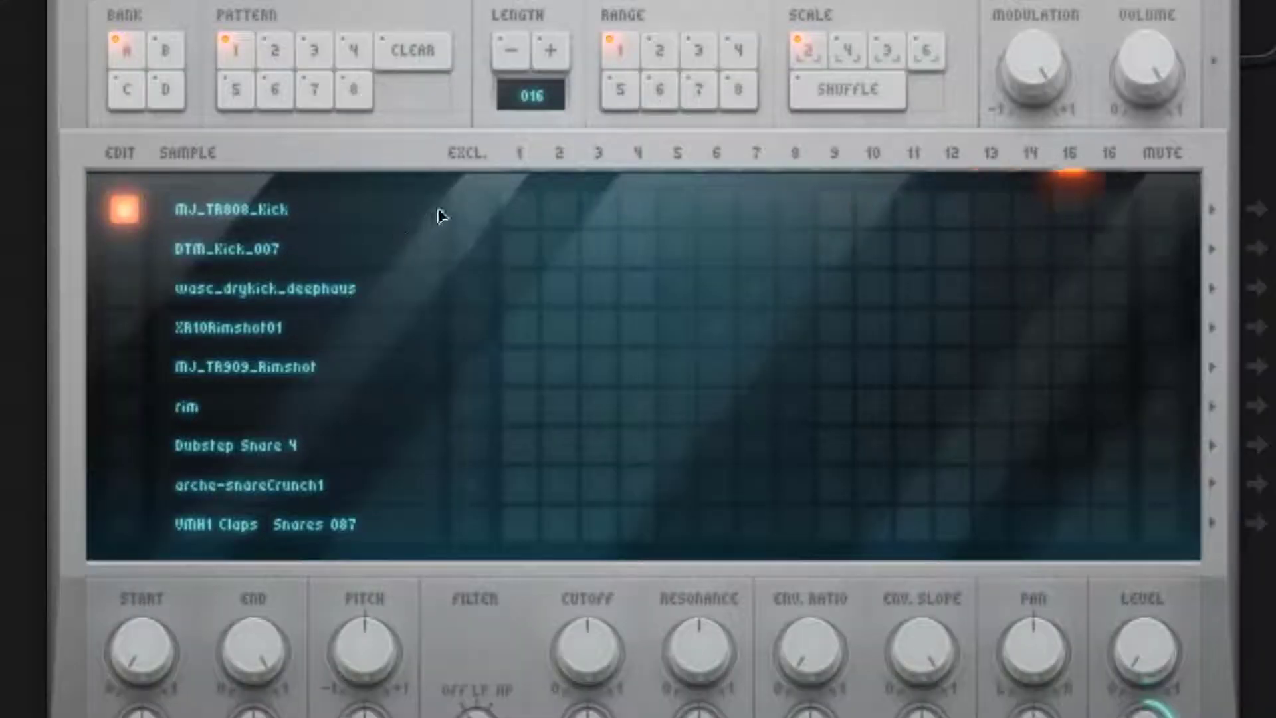
Add MJ_TR808_Kick on steps 1, 5, 9, 13, DTM_Kick_007 on 2, 6, deephaus kick on 8, 10.
click(520, 210)
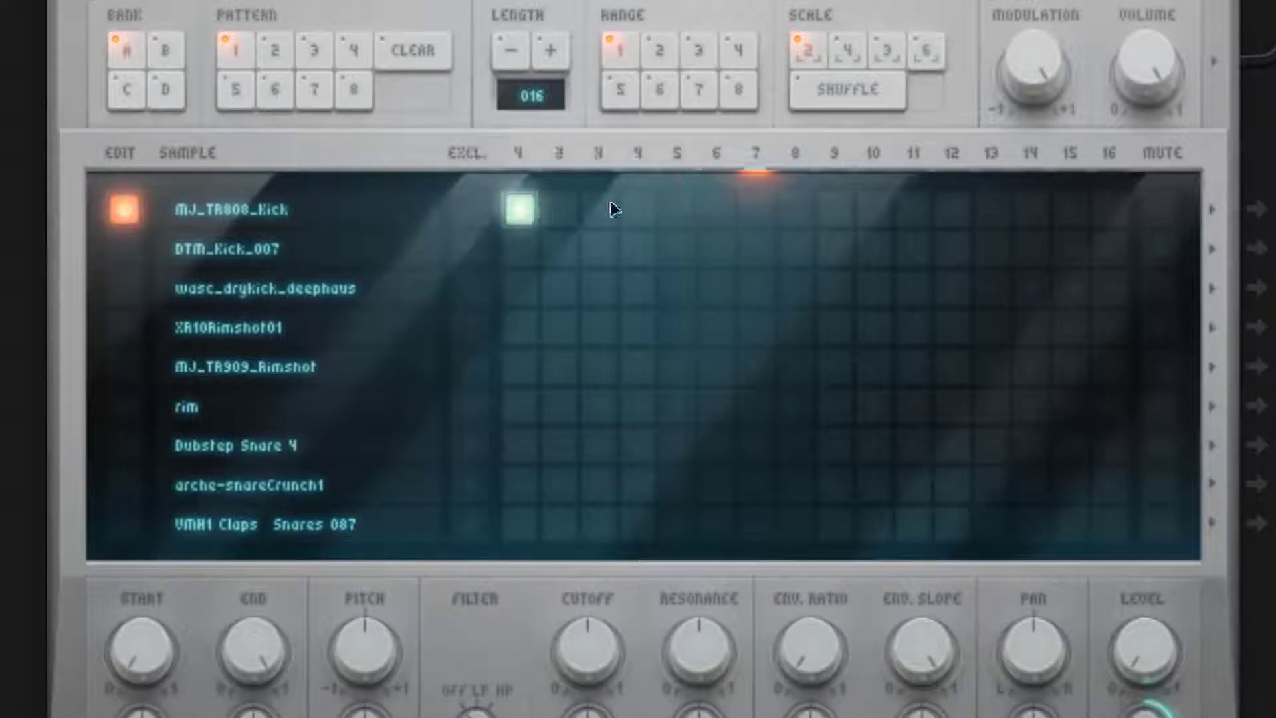
click(677, 209)
click(834, 209)
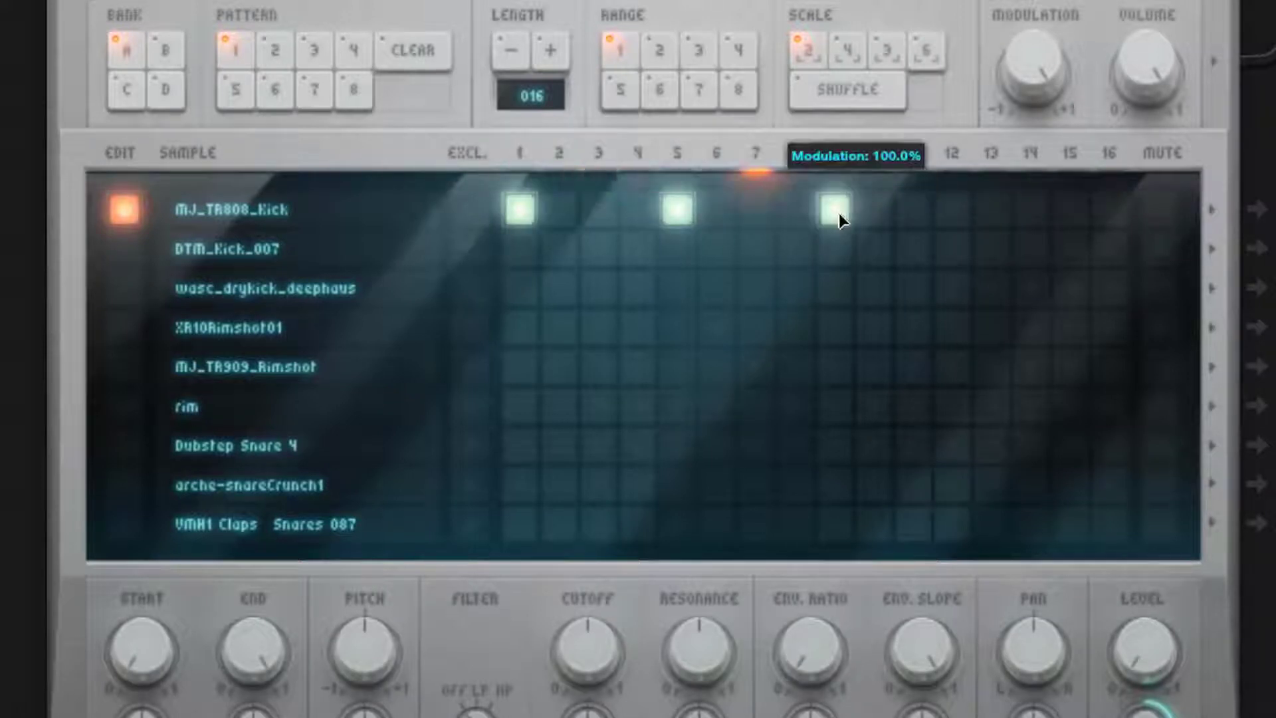
click(991, 218)
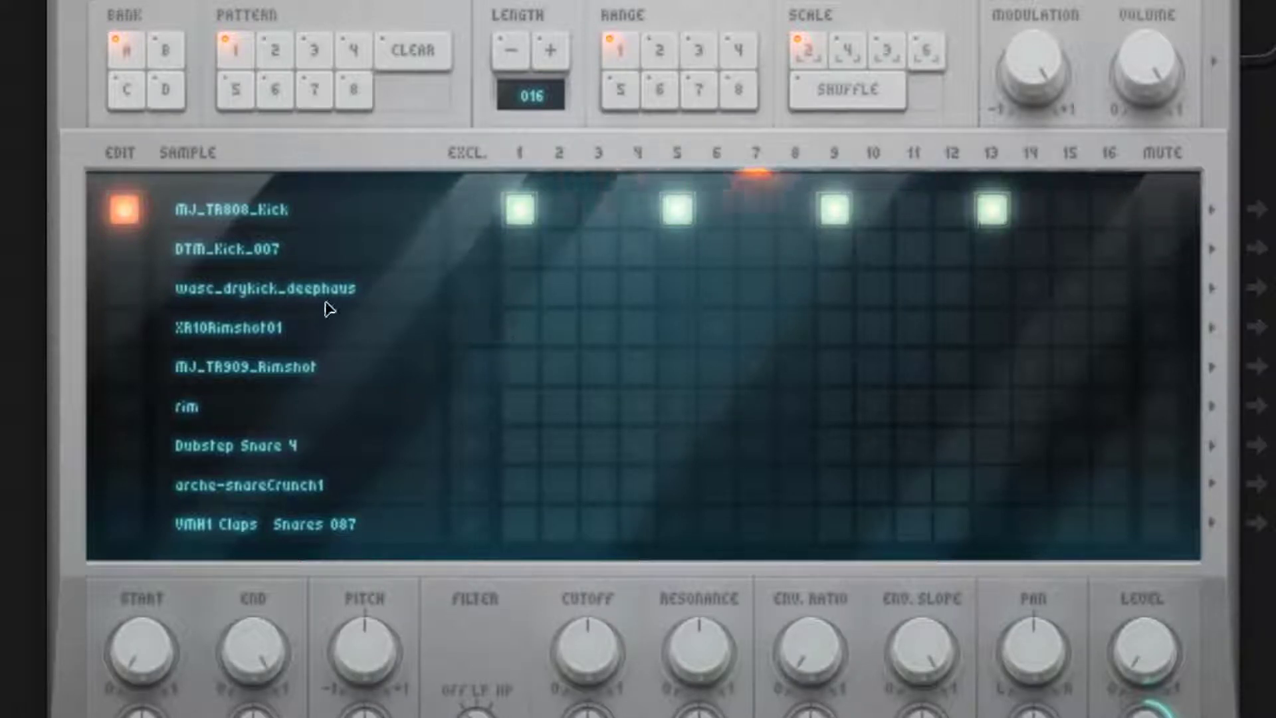
click(560, 249)
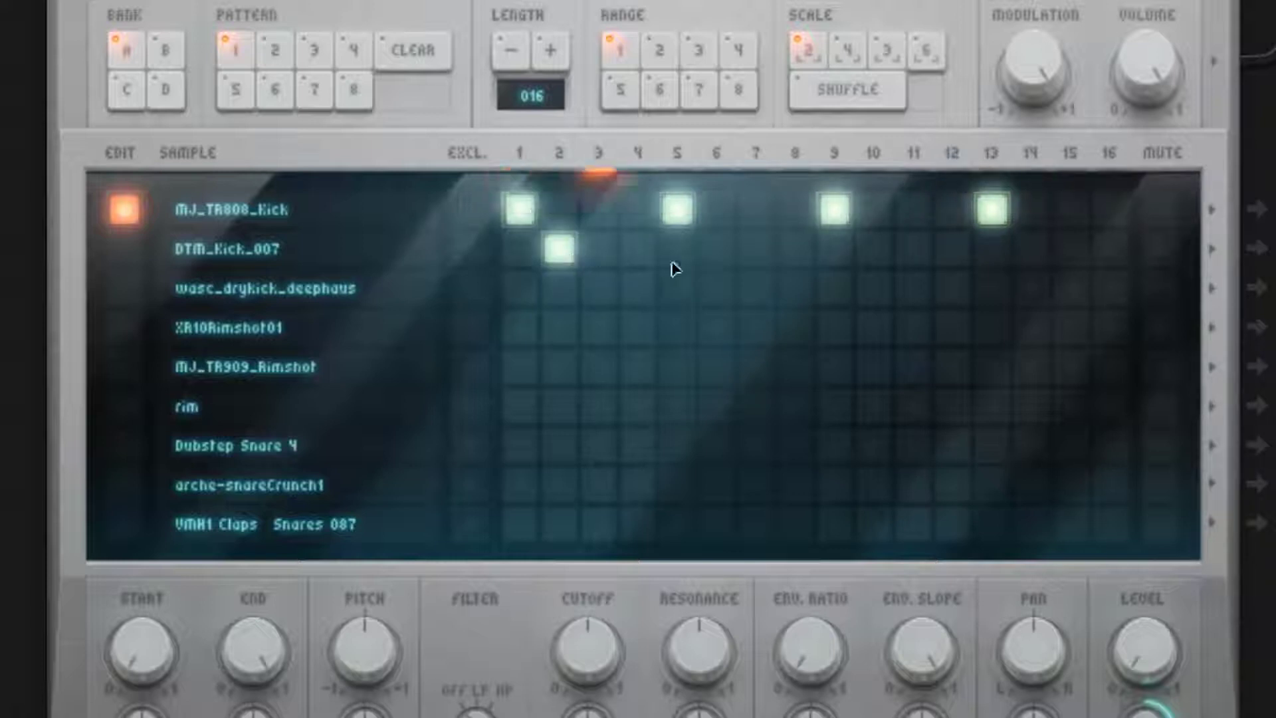
click(721, 256)
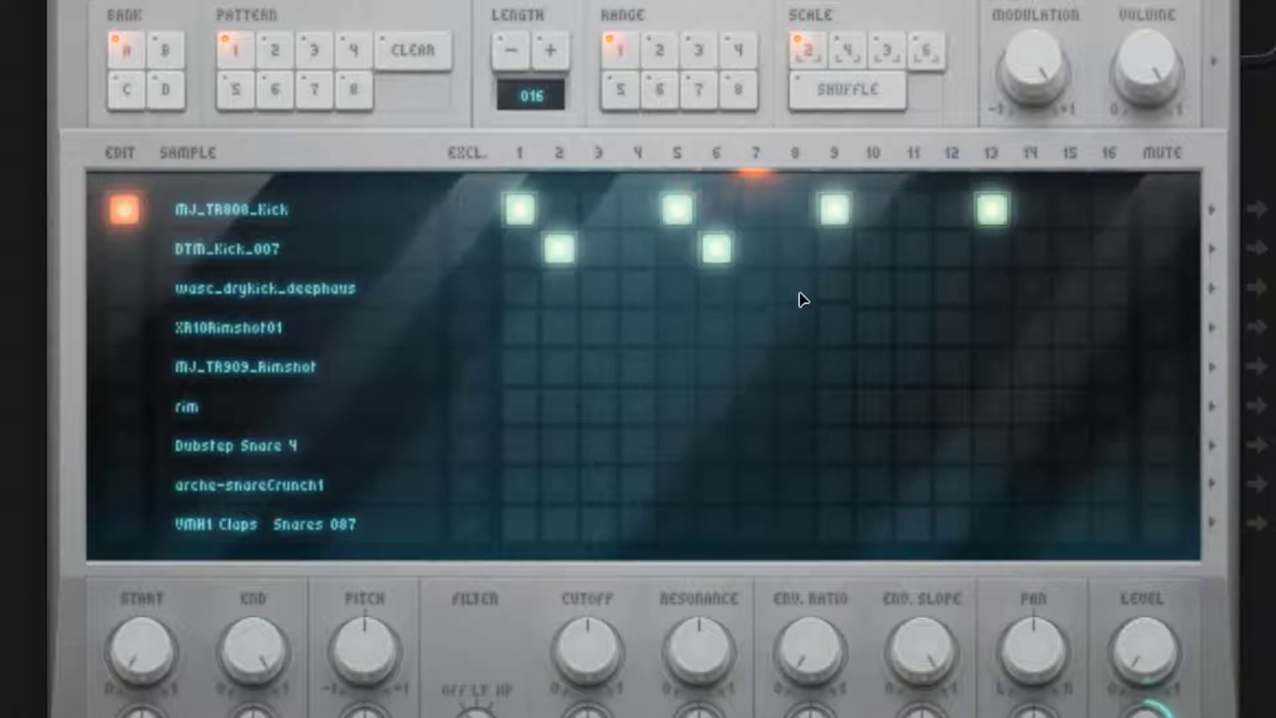
click(873, 287)
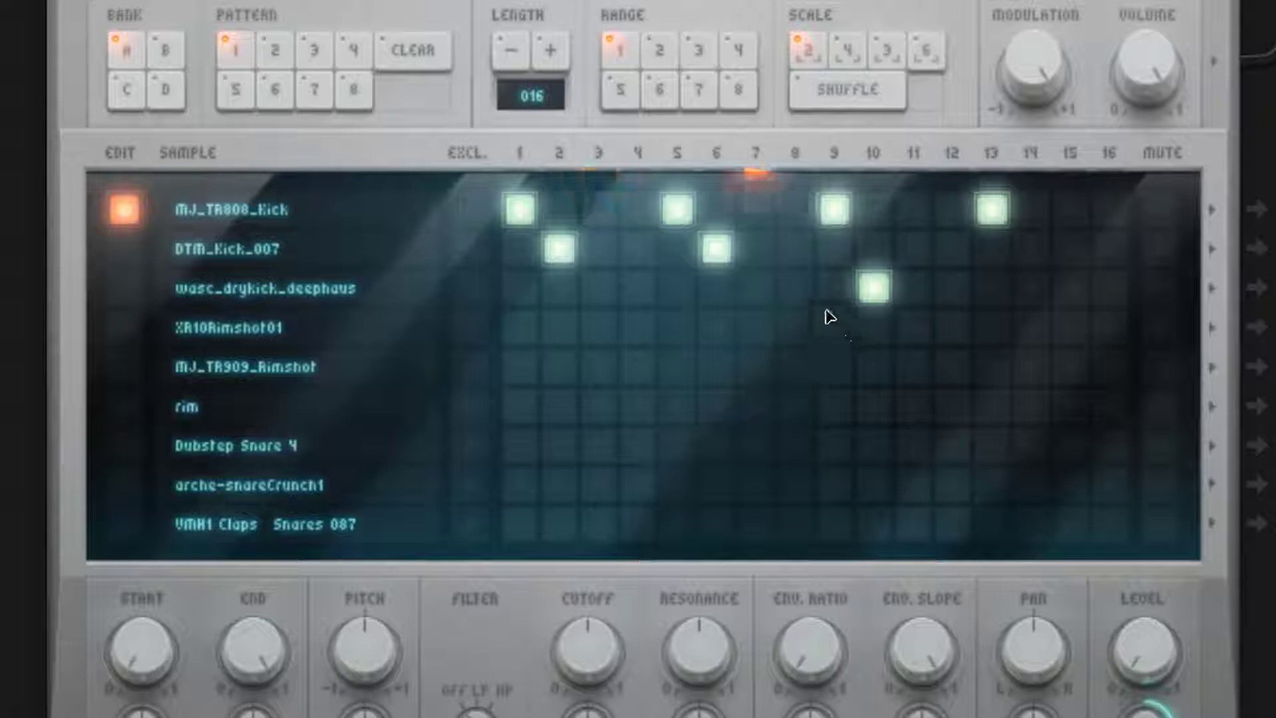
click(793, 291)
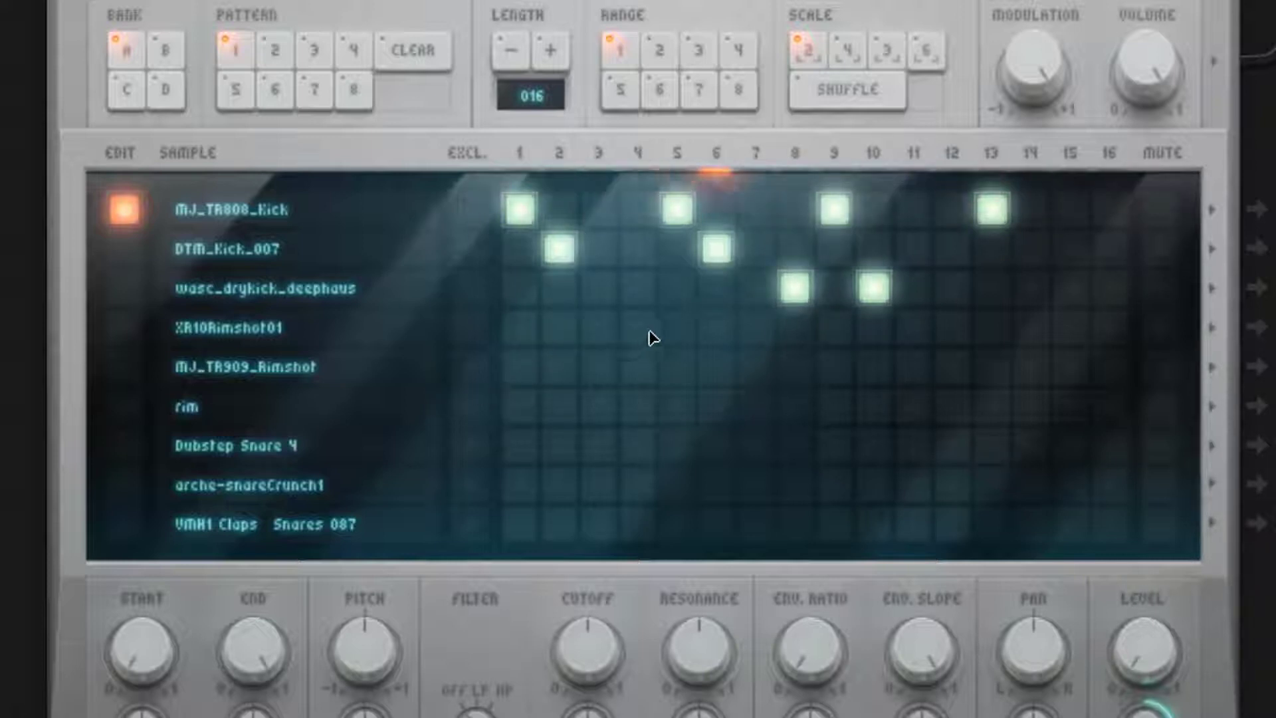
Add XR10Rimshot01 on steps 5 and 13, MJ_TR909_Rimshot on 16 and rim on 15.
click(675, 332)
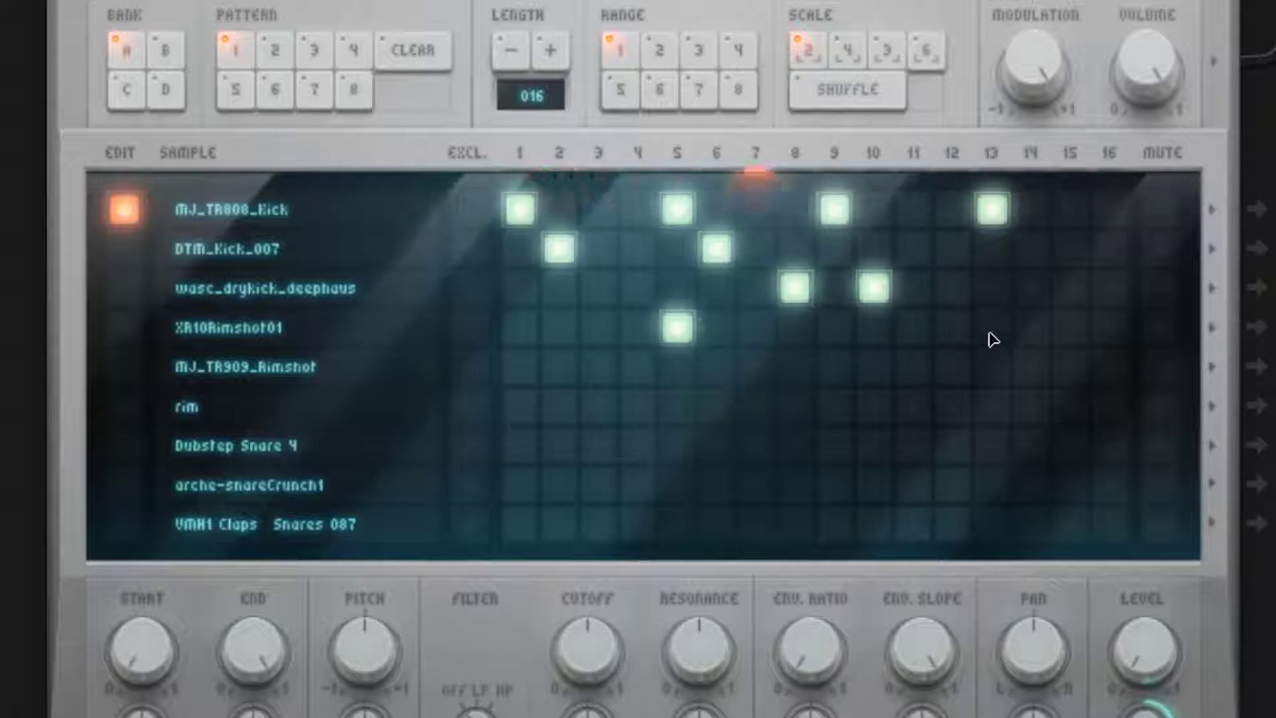
click(990, 330)
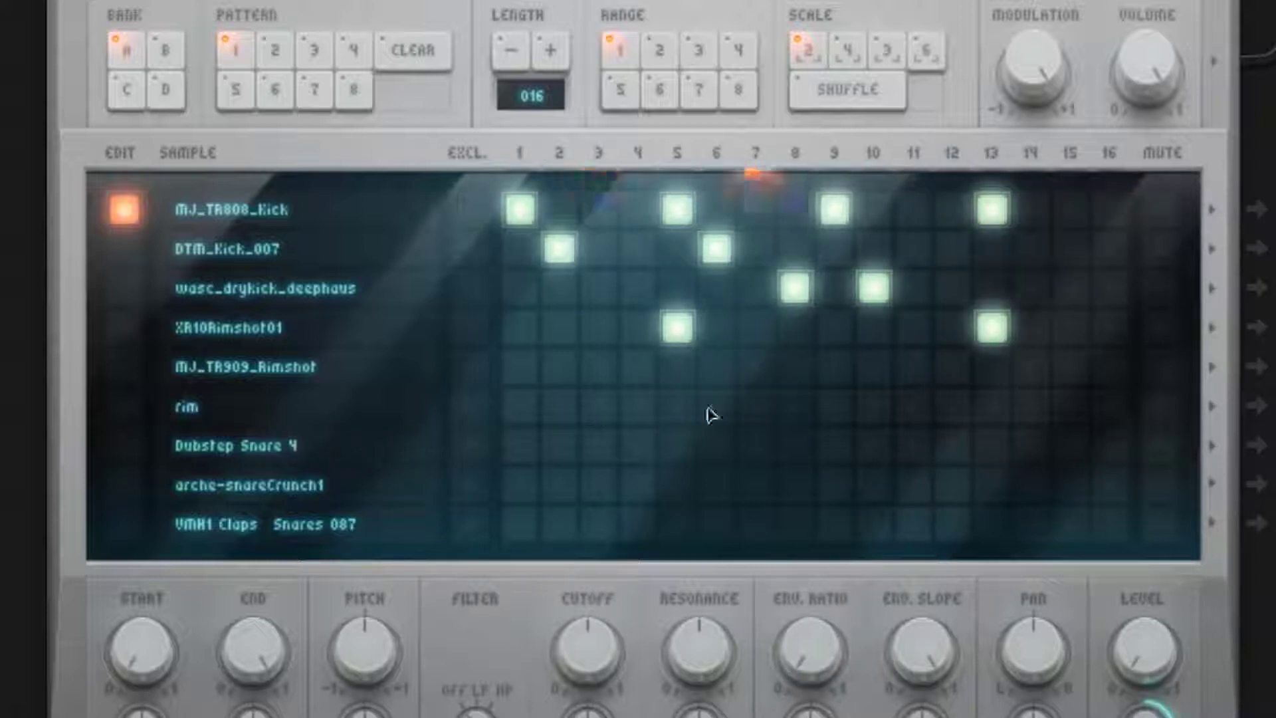
click(1109, 366)
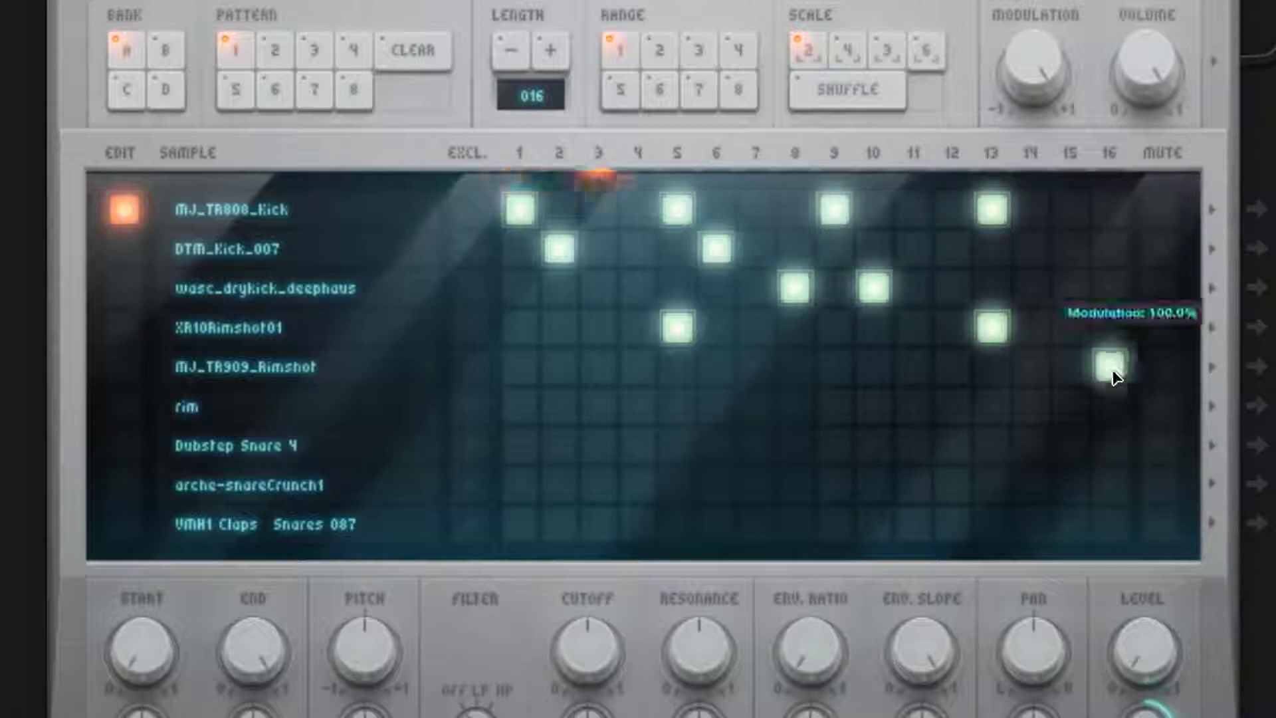
click(1067, 408)
Try and remove Dubstep Snare 4 hits, then add VMH1 Claps Snares 087 on steps 3 and 10.
click(1034, 446)
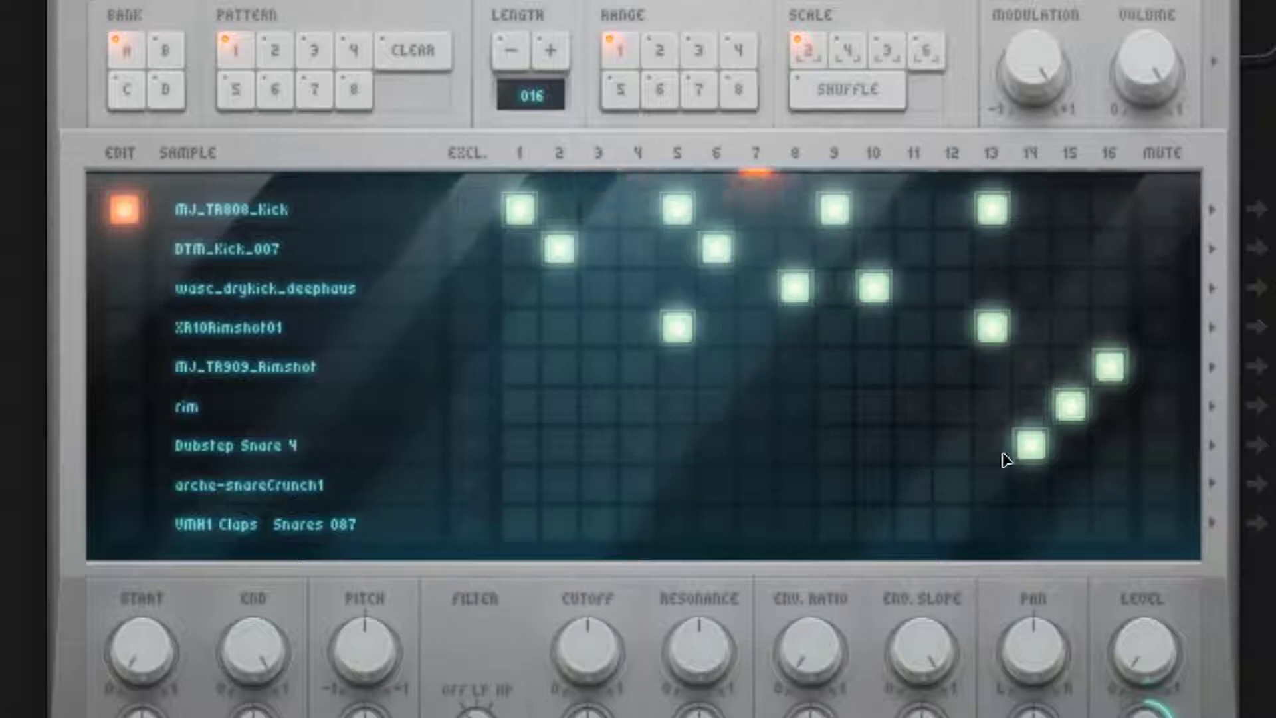
click(1026, 446)
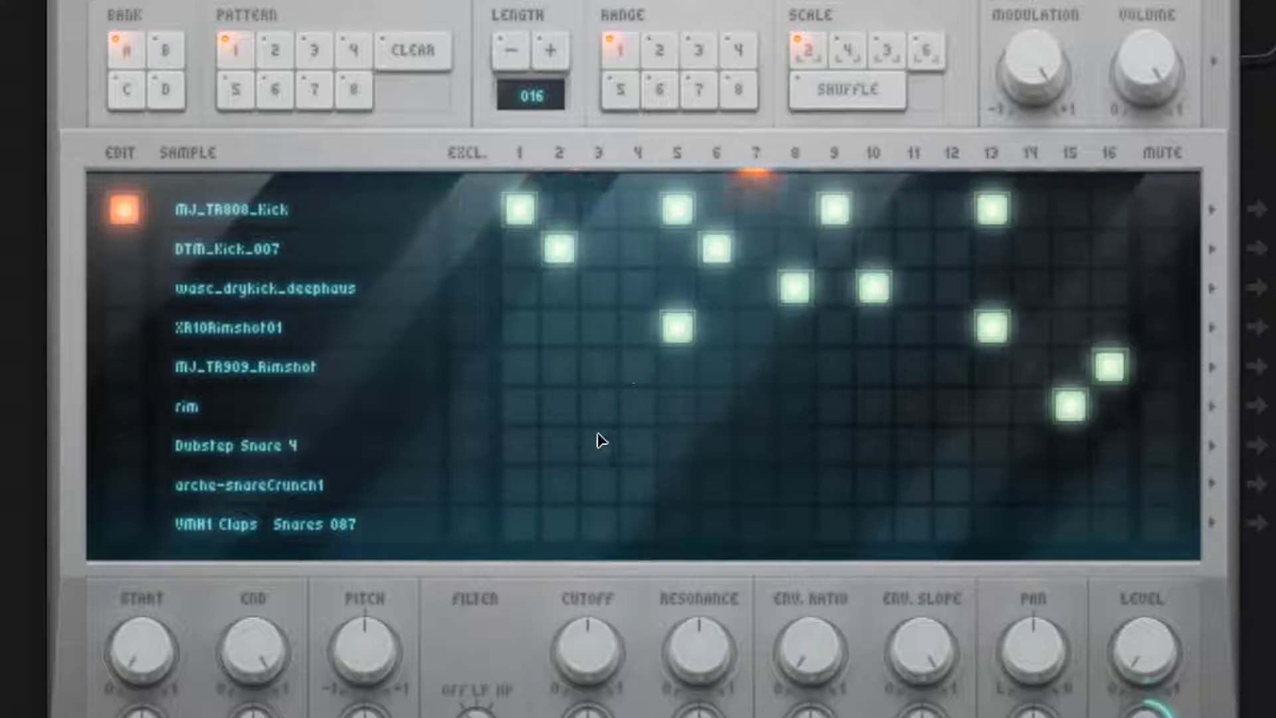
click(522, 448)
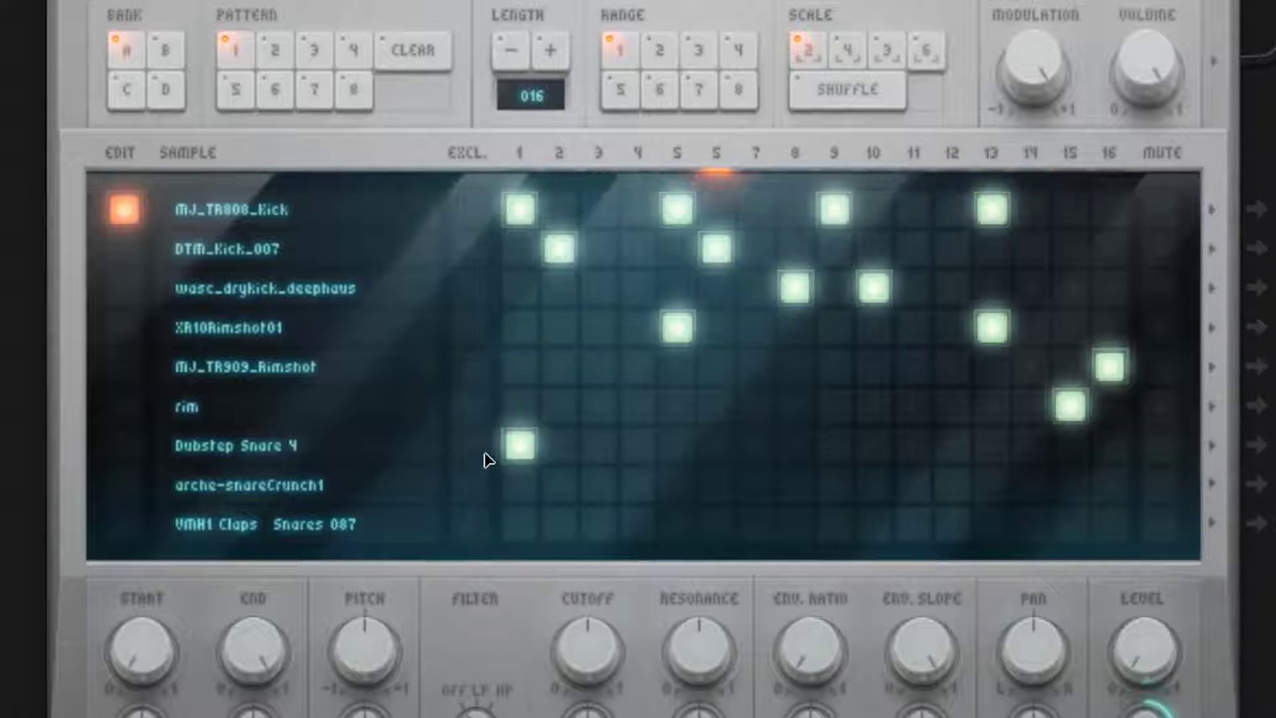
click(521, 445)
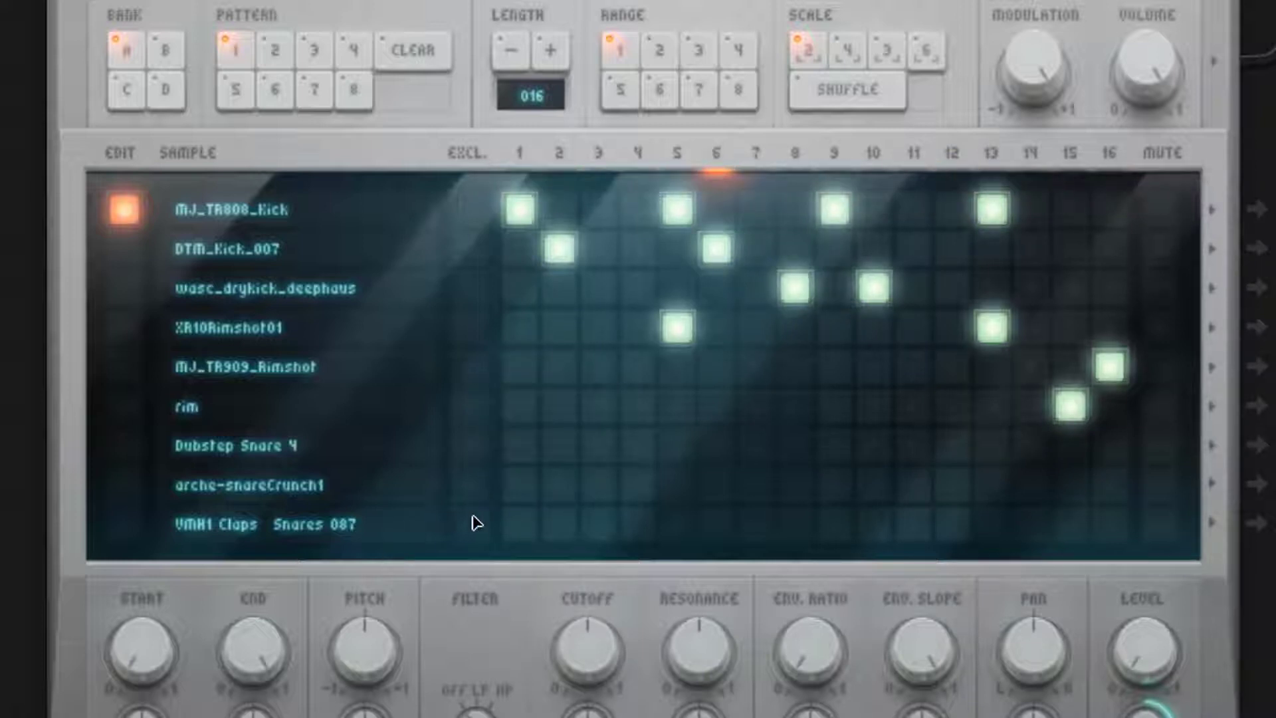
click(560, 488)
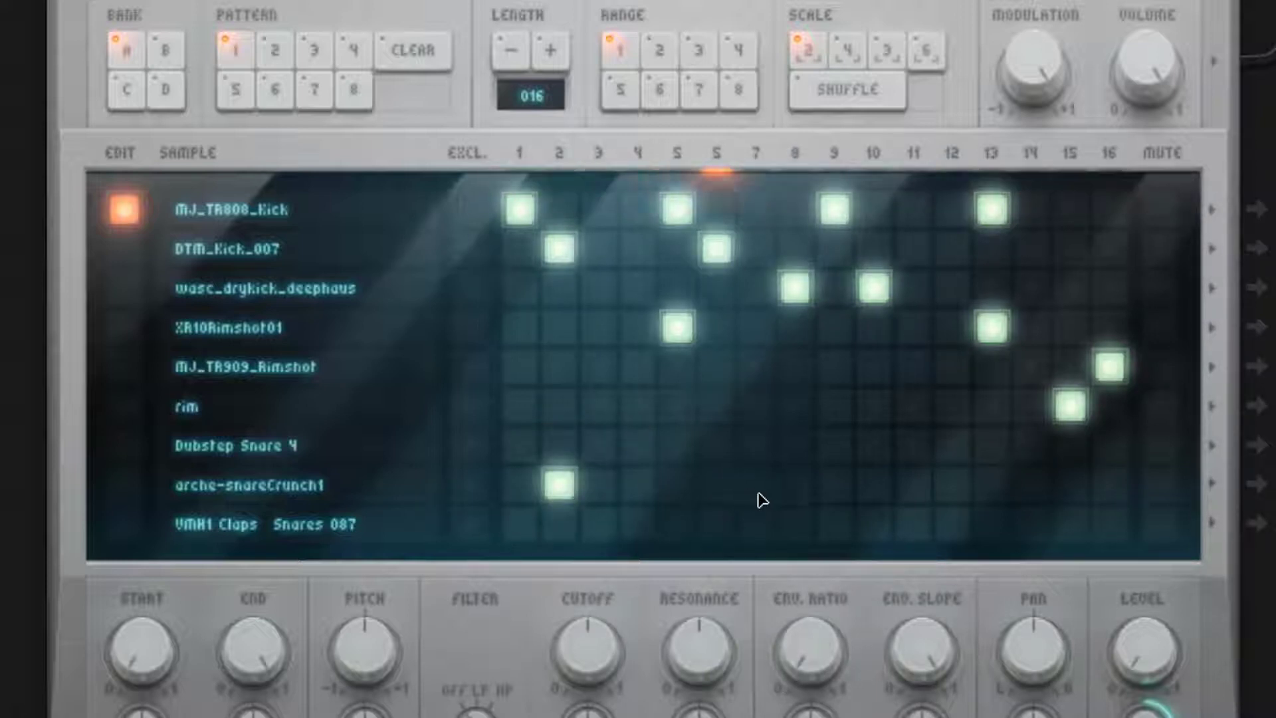
drag(561, 490, 600, 522)
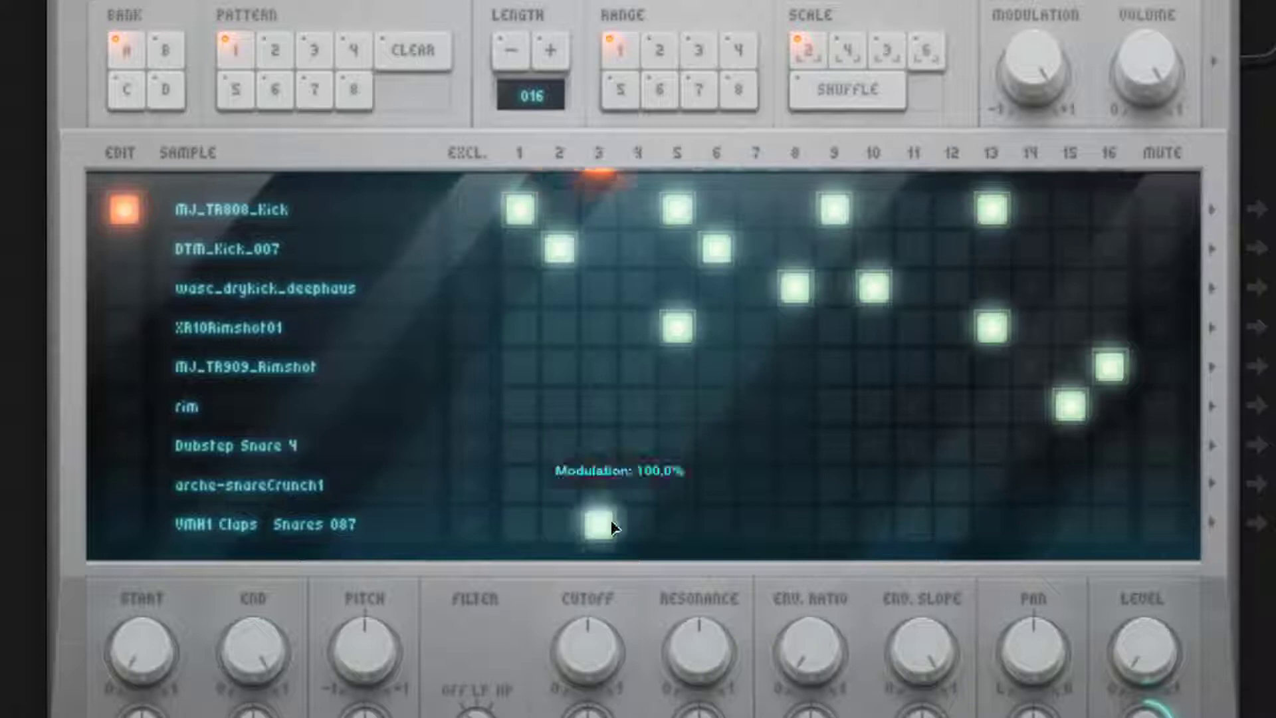
click(860, 539)
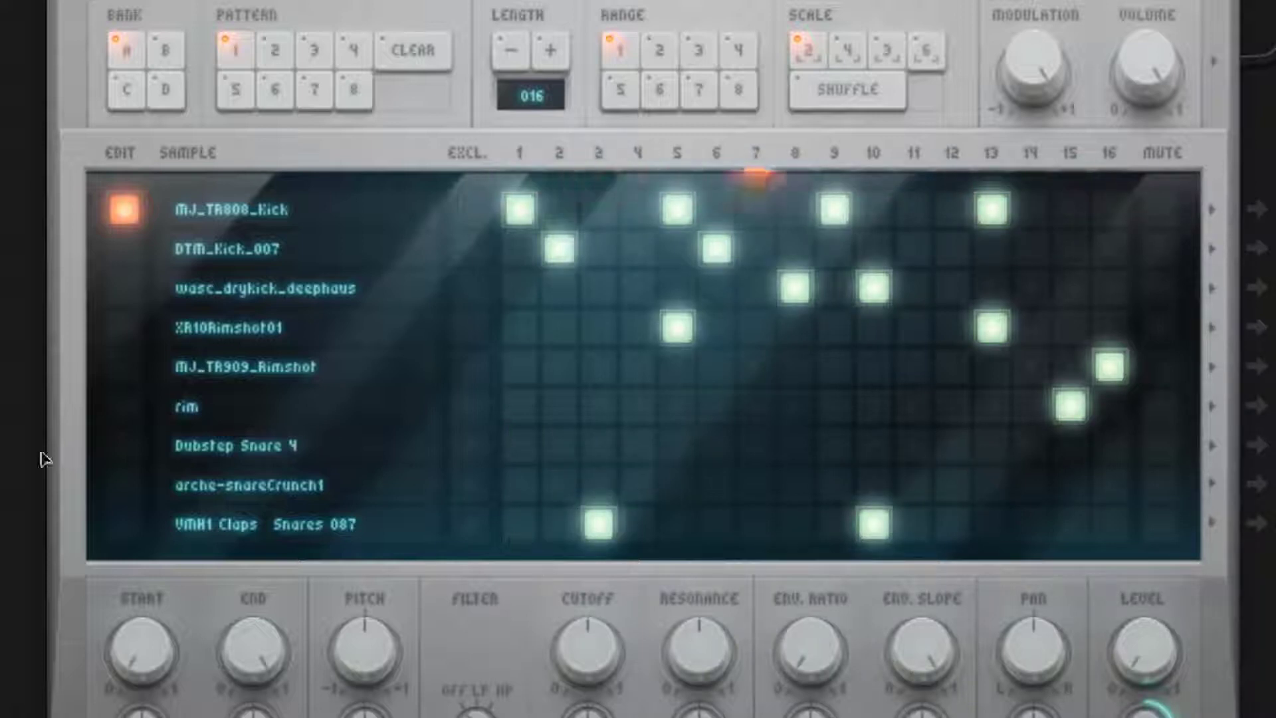
Zoom the desktop out until the Machiniste, mixer and both Beatboxes are all visible.
scroll(262, 259, down, 3)
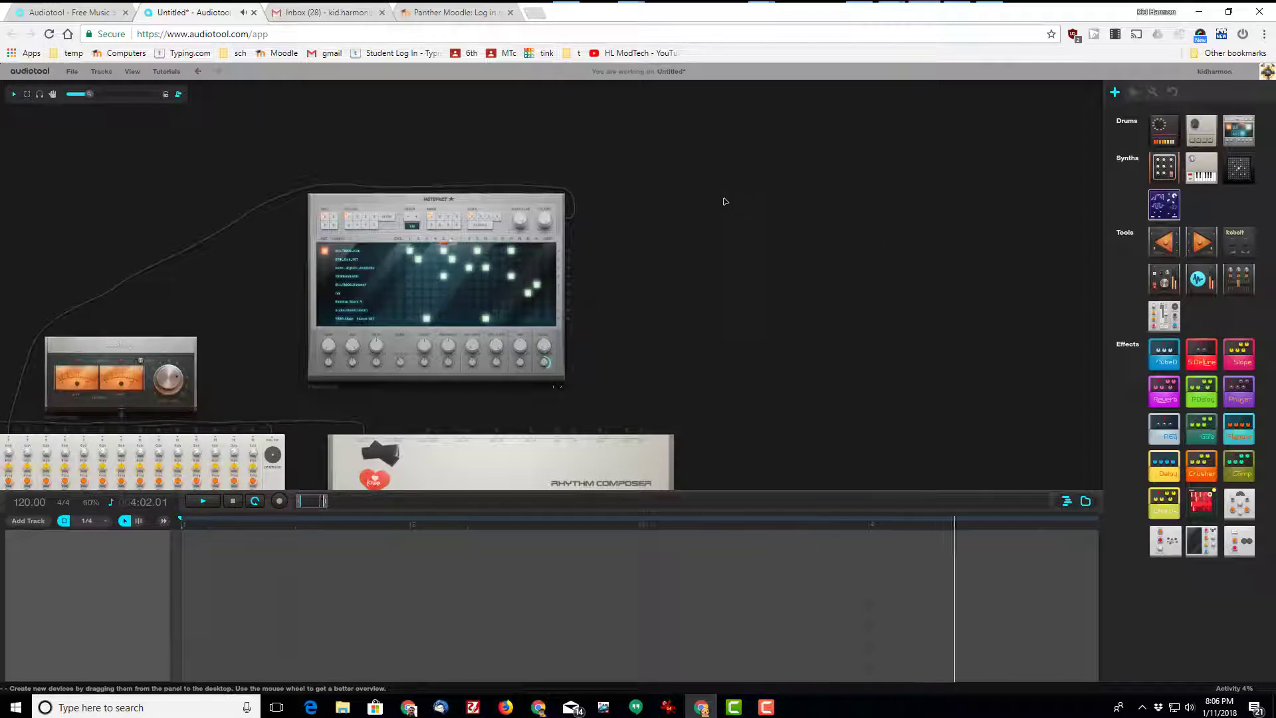
scroll(801, 231, down, 3)
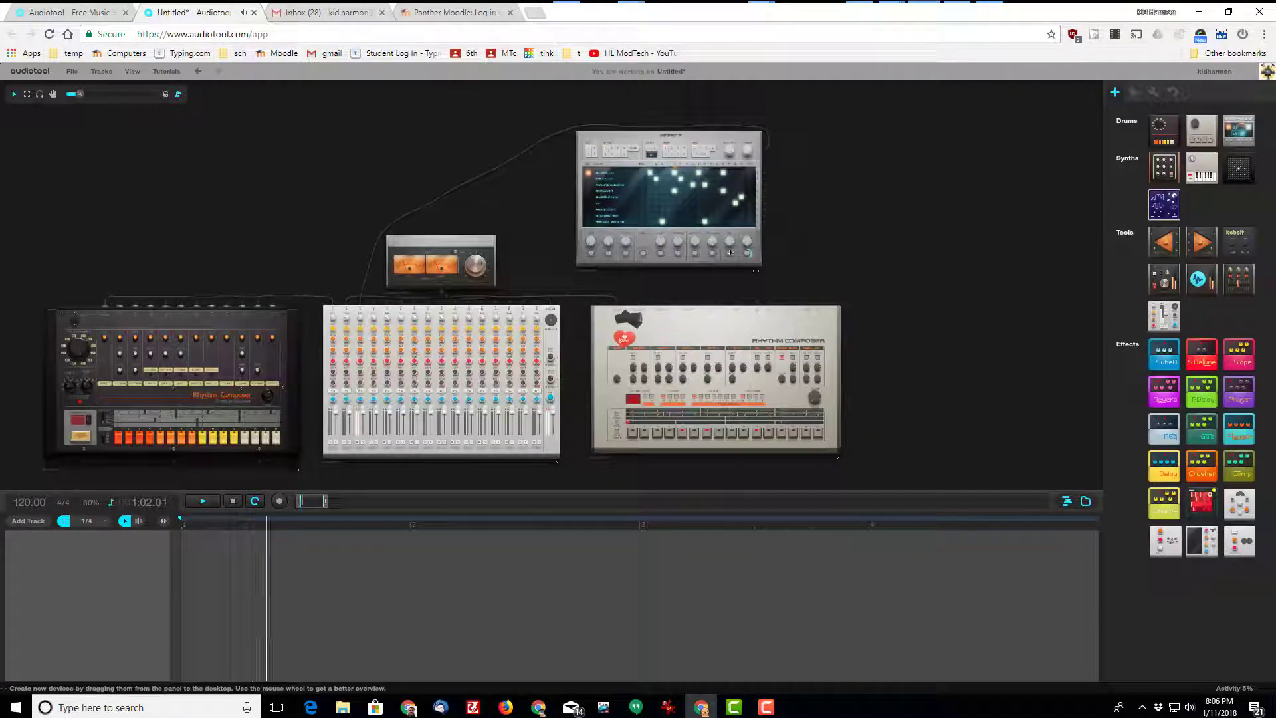